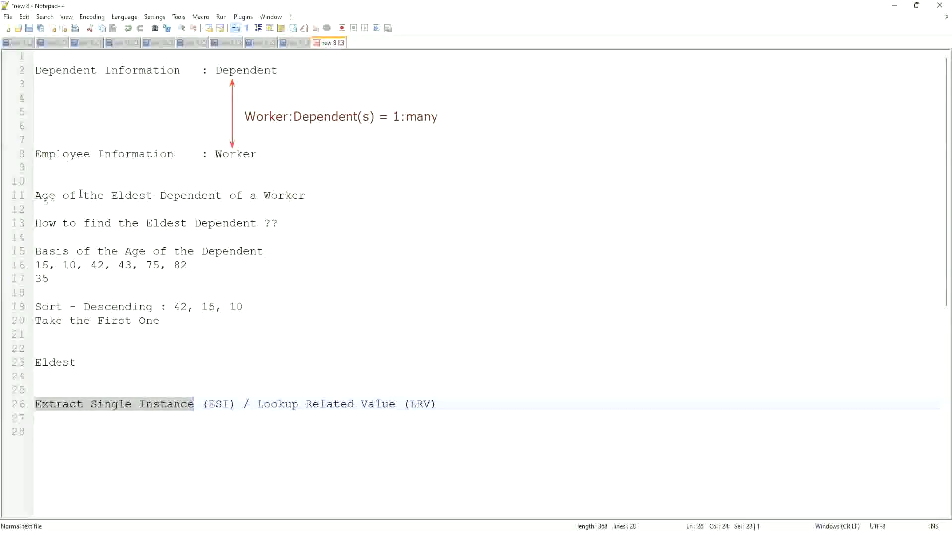
left_click(314, 195)
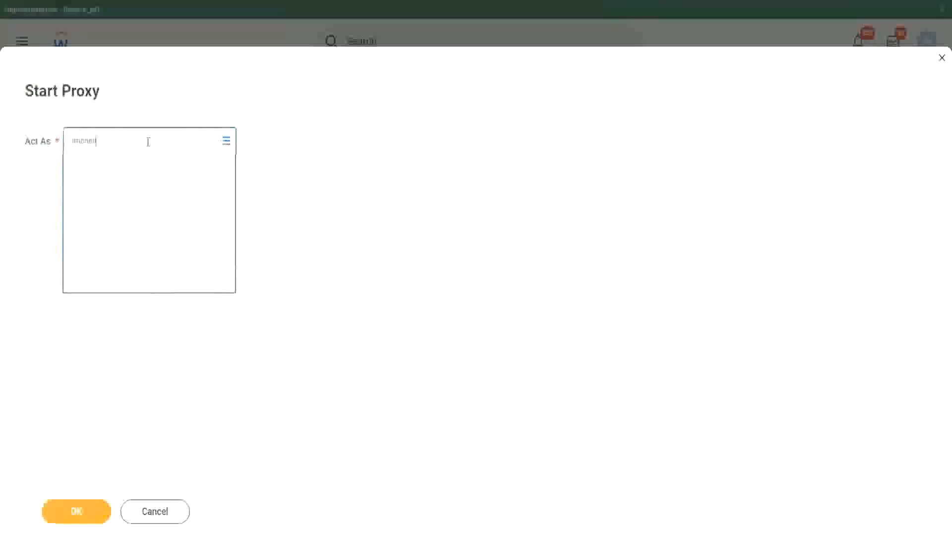
Step: Start a proxy session acting as the chosen worker
left_click(143, 263)
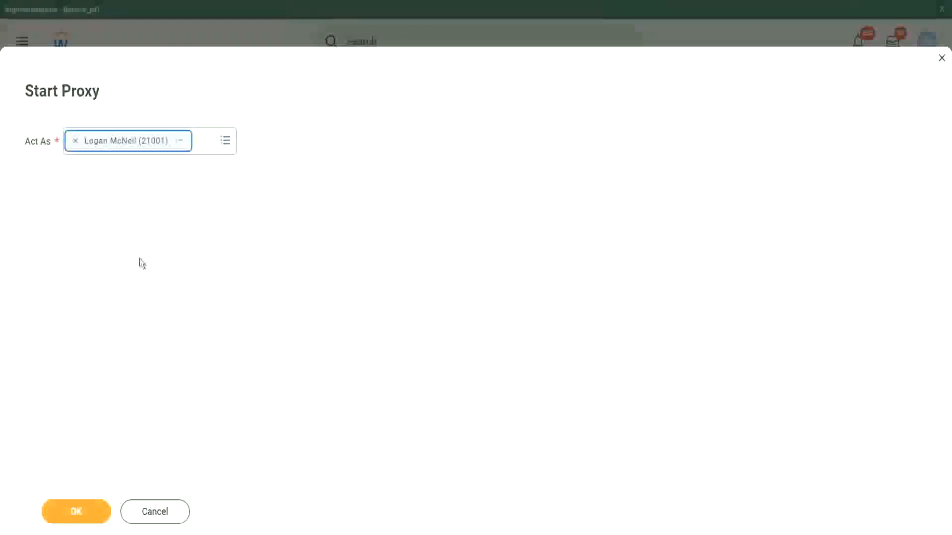
left_click(79, 520)
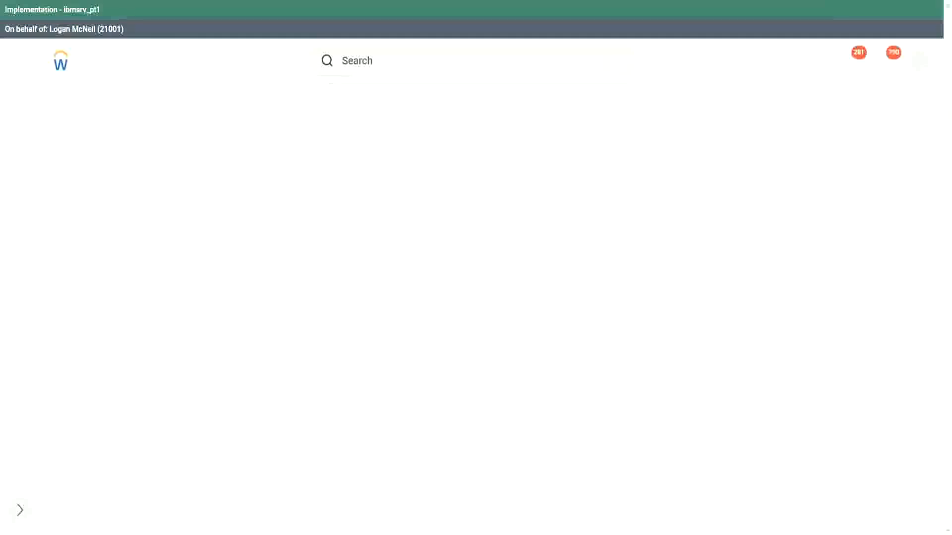
Step: Search for "rd: ww" and open the WW Base Pay Details report definition
left_click(376, 60)
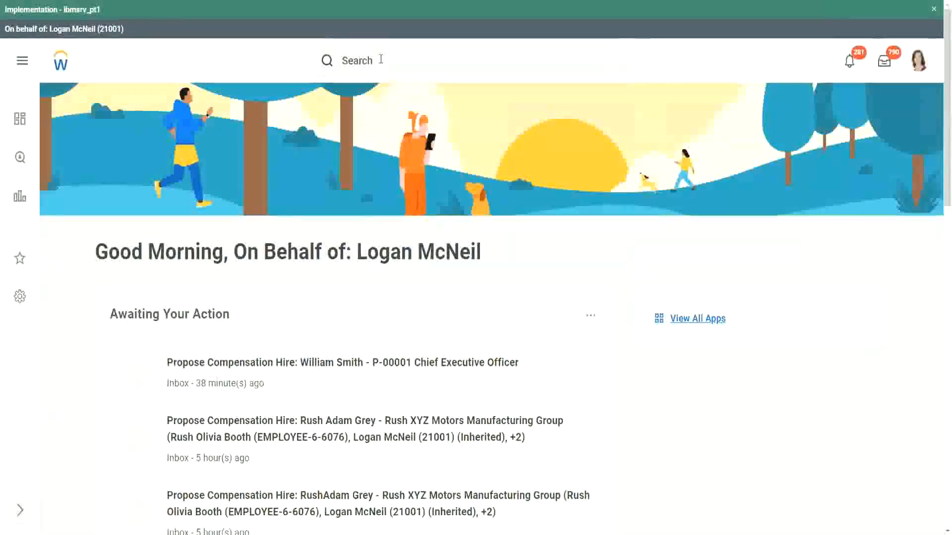
scroll(380, 60, "down", 9)
scroll(363, 73, "up", 9)
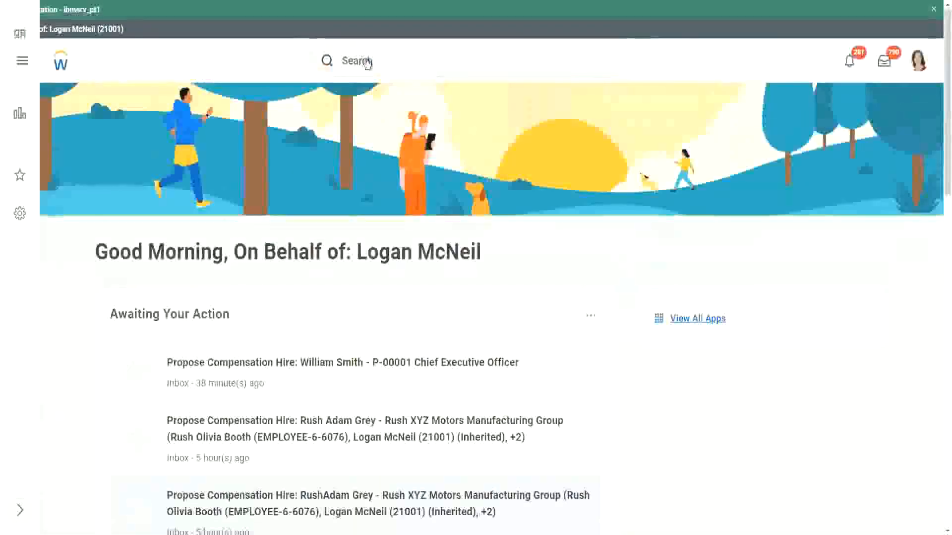
left_click(395, 60)
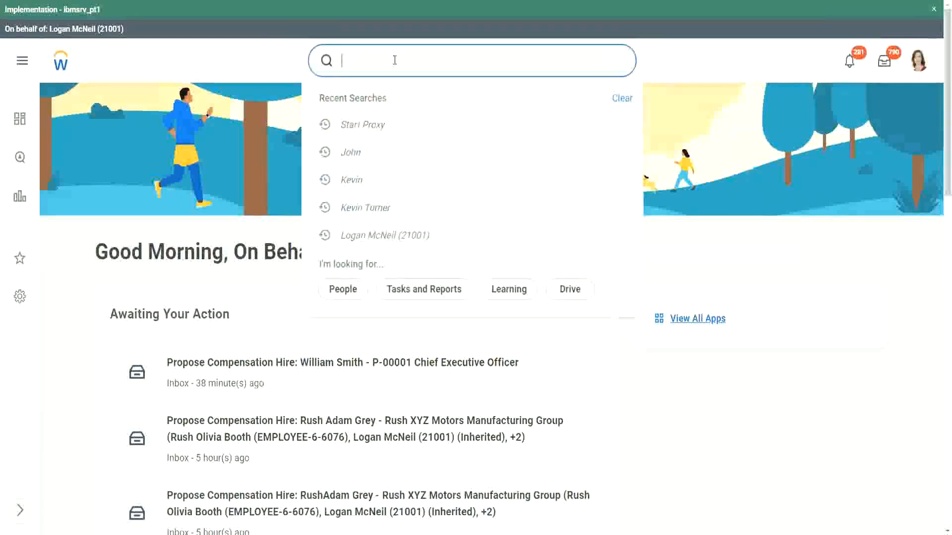
type("rd: ww")
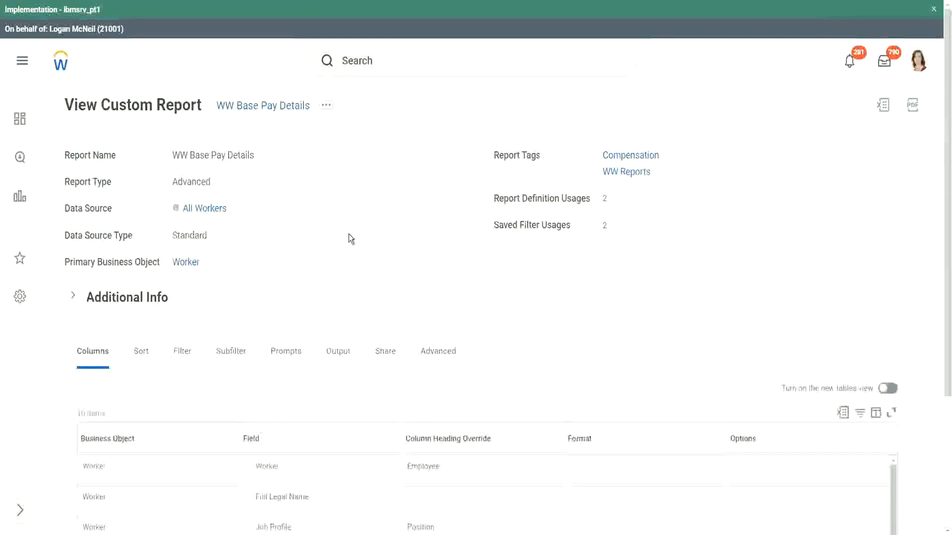
Step: Review the columns of the WW Base Pay Details definition and run the report with the default hire date range and no saved filter
scroll(349, 239, "down", 3)
scroll(348, 235, "down", 2)
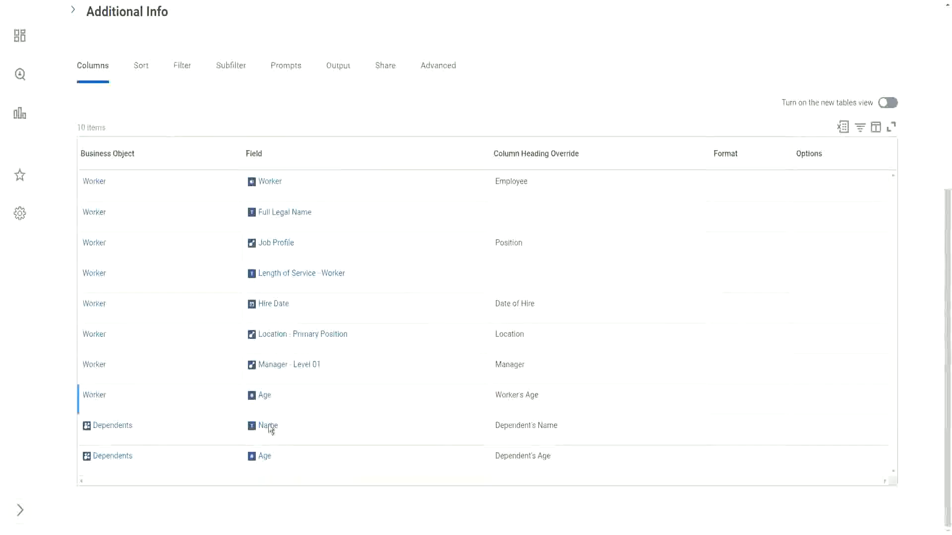
scroll(394, 317, "up", 1)
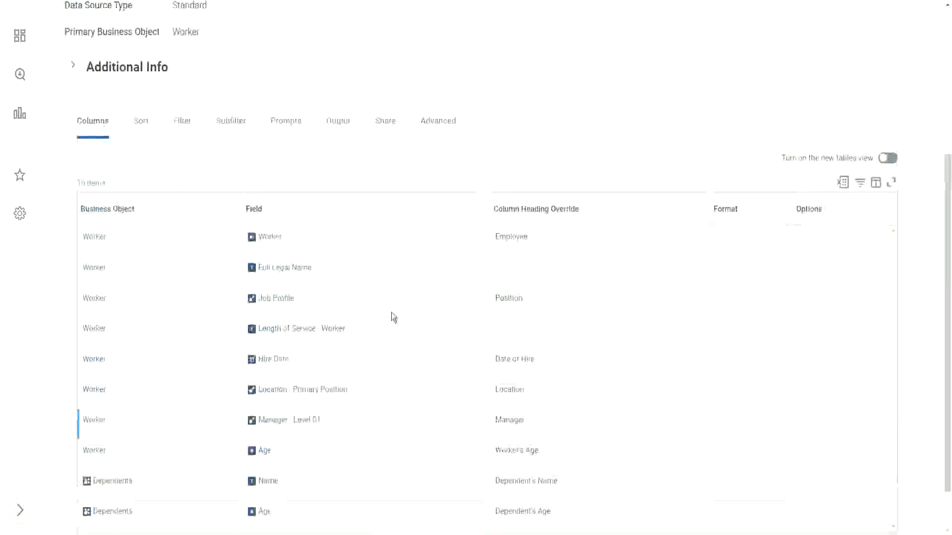
scroll(393, 317, "up", 4)
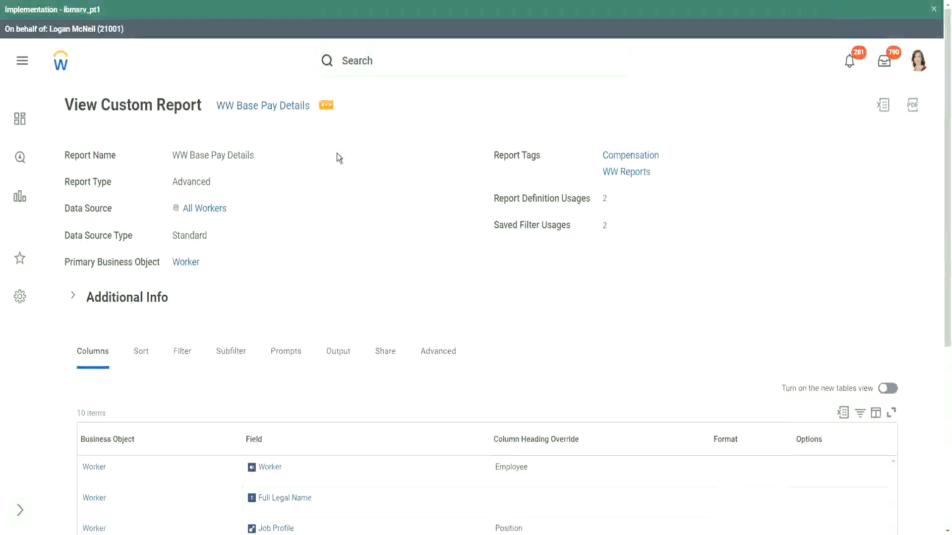
key("Tab")
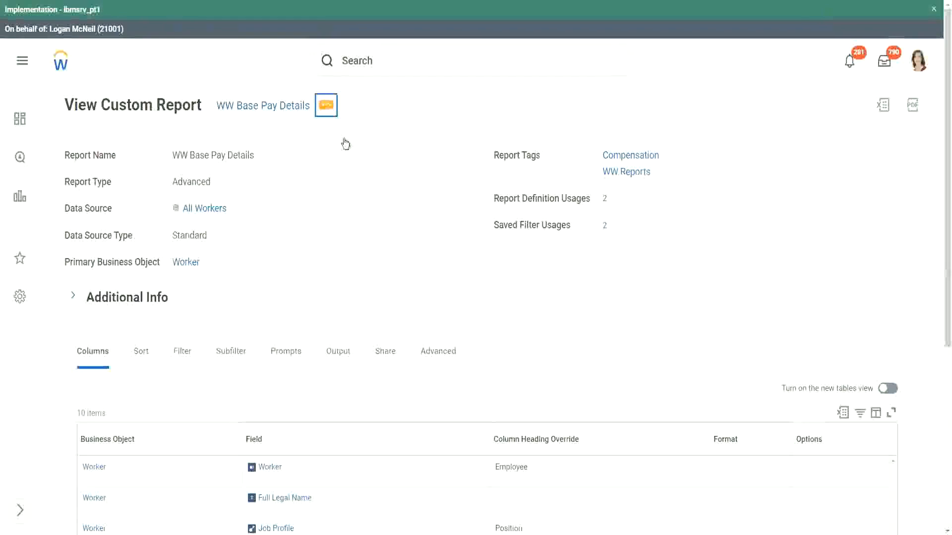
key("Return")
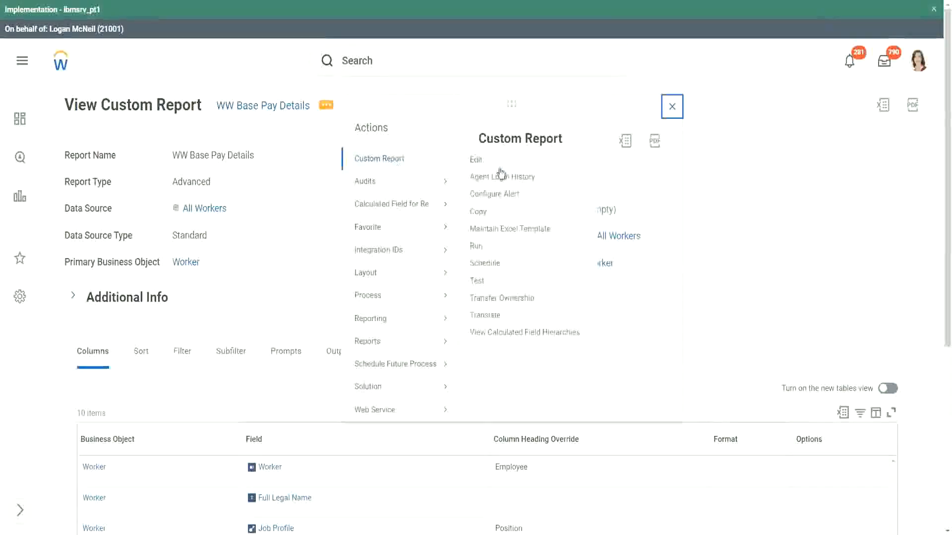
left_click(477, 251)
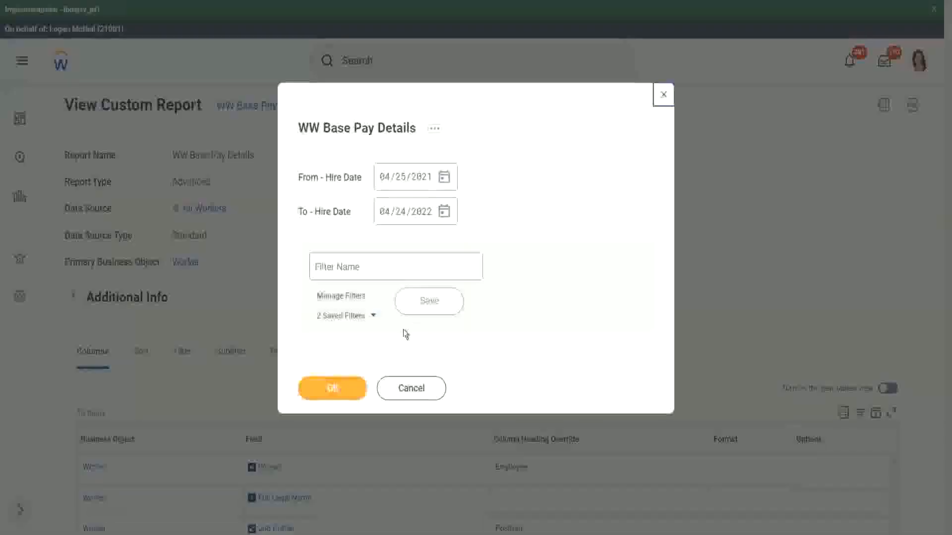
left_click(374, 318)
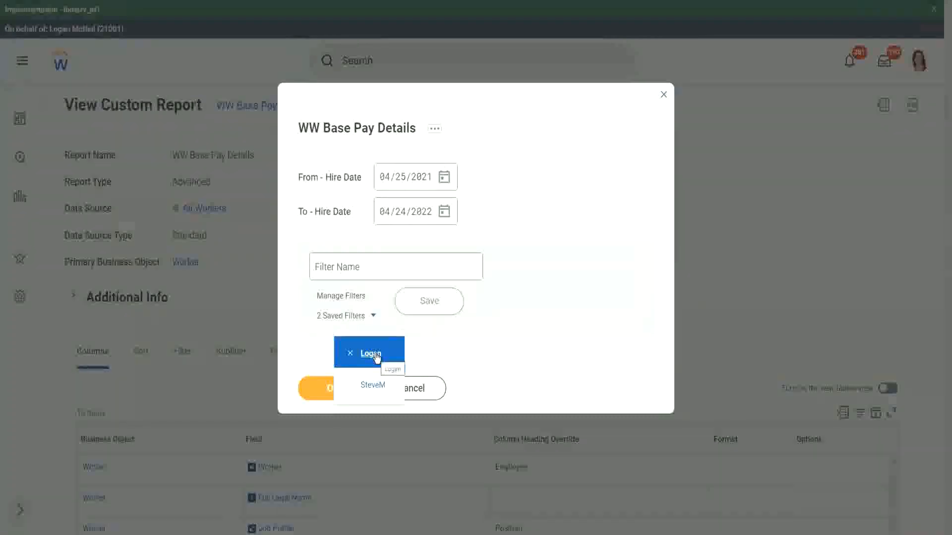
left_click(543, 162)
left_click(341, 391)
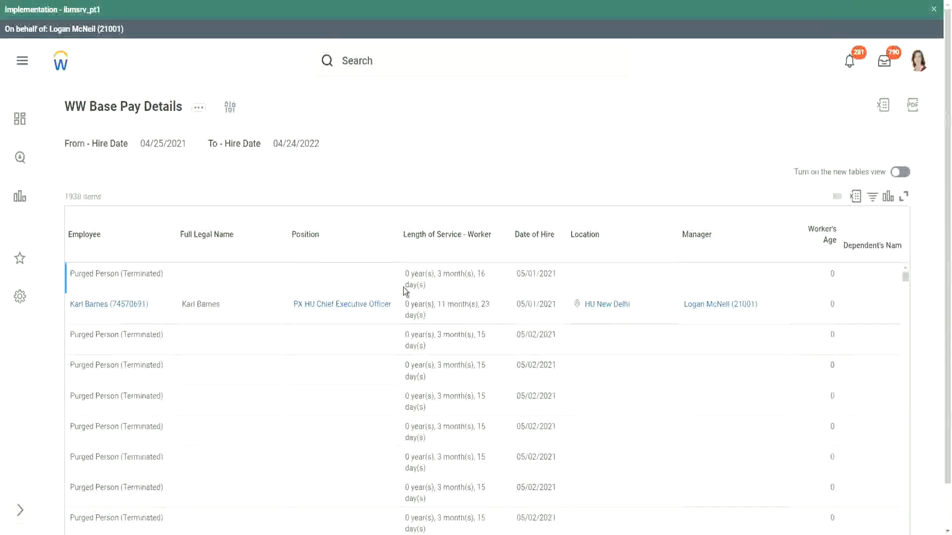
Step: Examine the report results for workers with entries in the Dependent's Name and Dependent's Age columns
scroll(317, 296, "down", 5)
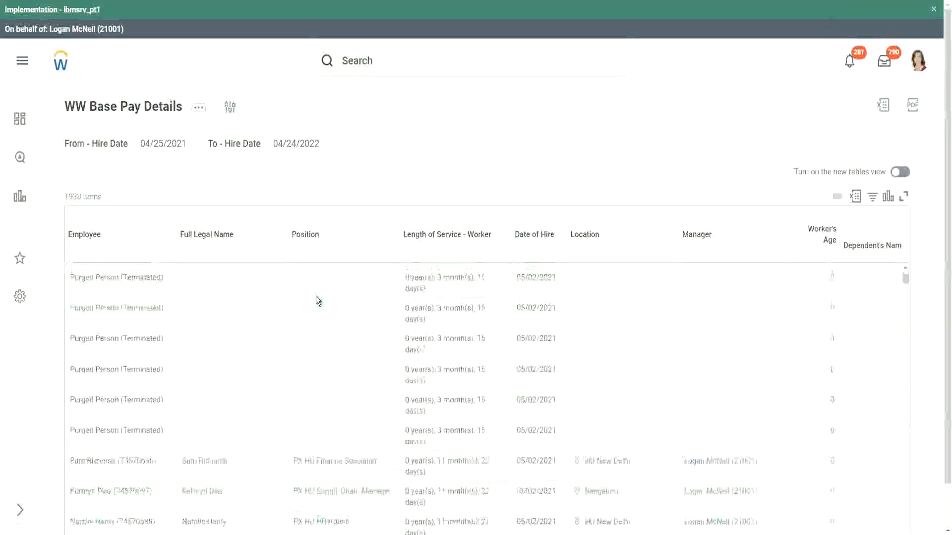
scroll(316, 296, "down", 5)
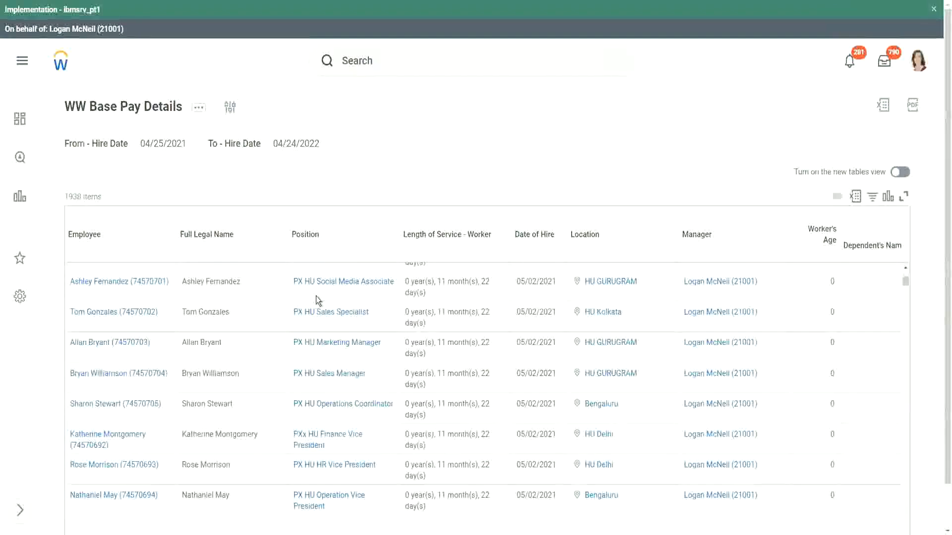
scroll(316, 296, "down", 1)
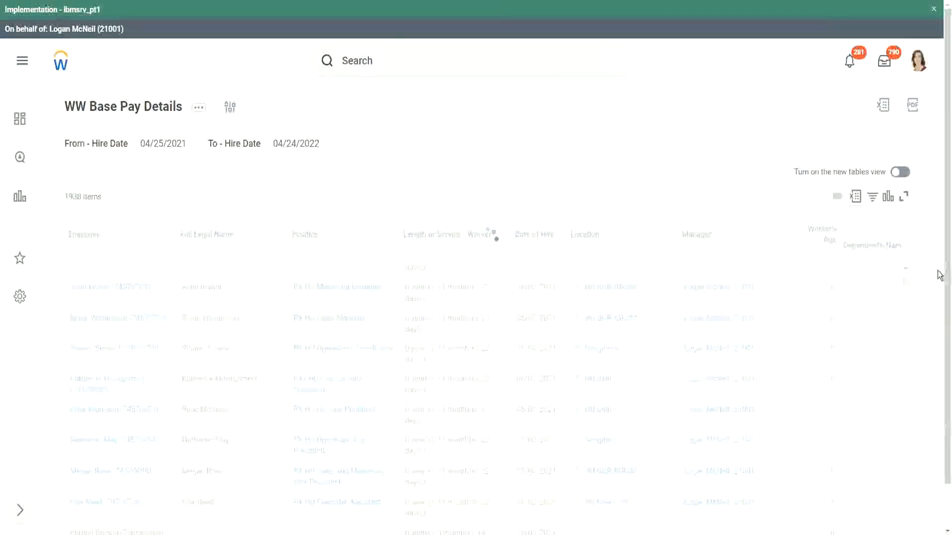
scroll(941, 442, "down", 1)
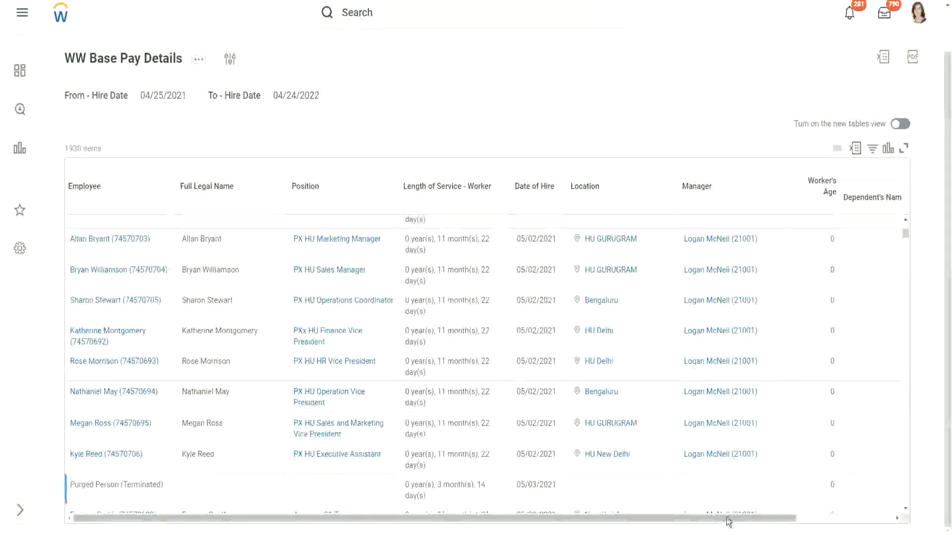
left_click_drag(729, 517, 854, 467)
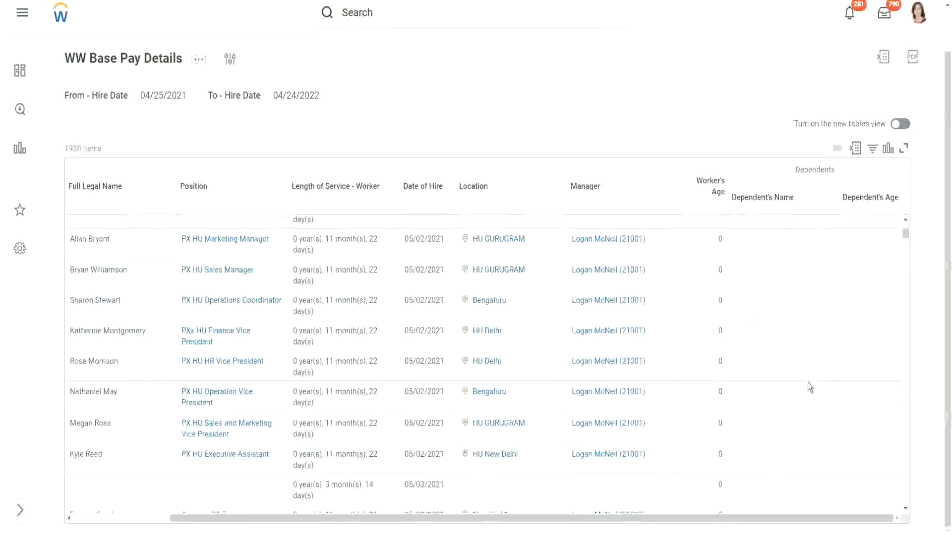
scroll(844, 340, "down", 1)
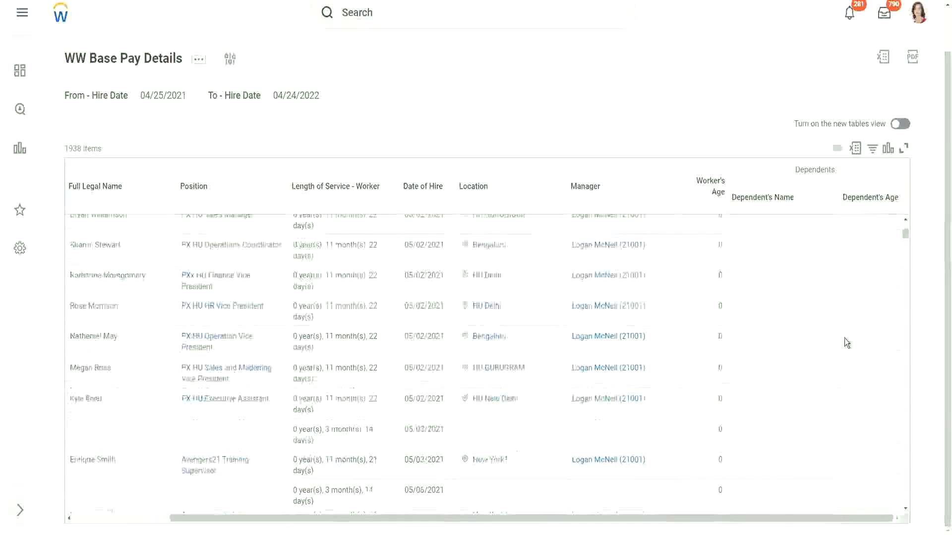
scroll(843, 342, "down", 10)
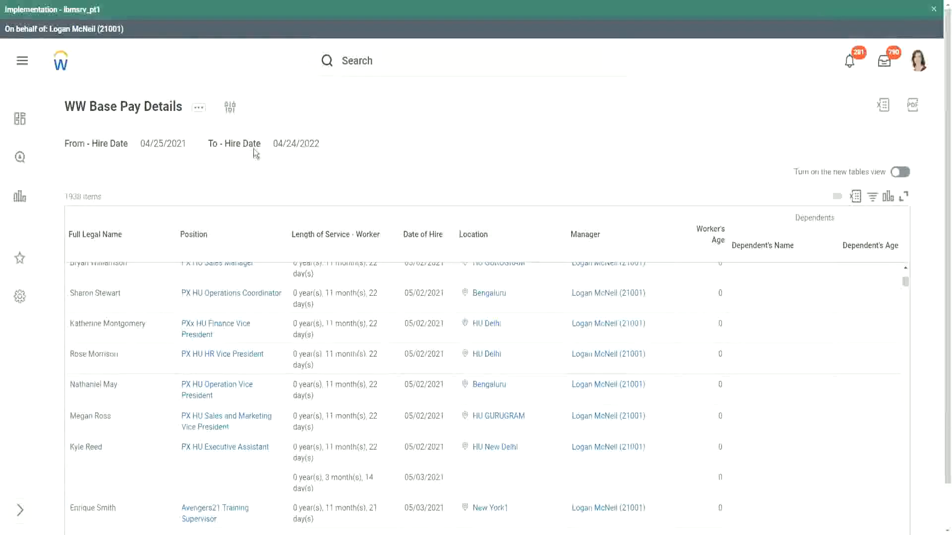
Step: Rerun the report with From - Hire Date 01/01/2000 and To - Hire Date 12/31/2000
left_click(231, 110)
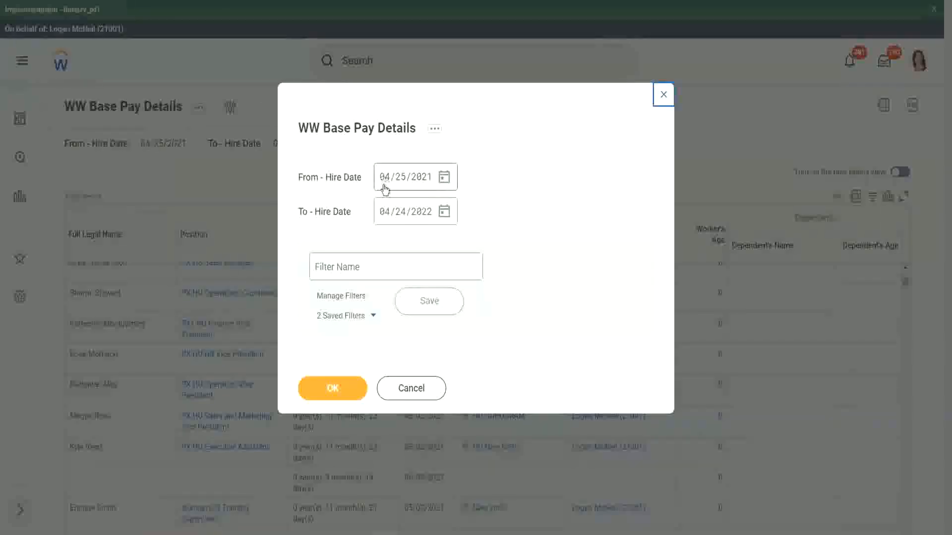
left_click(385, 183)
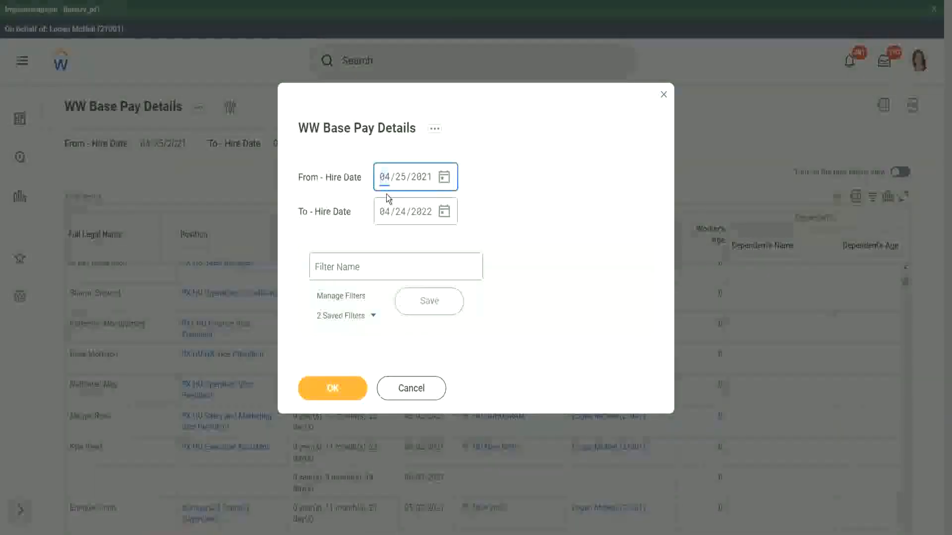
type("01/01/2000")
key("Tab")
key("Tab")
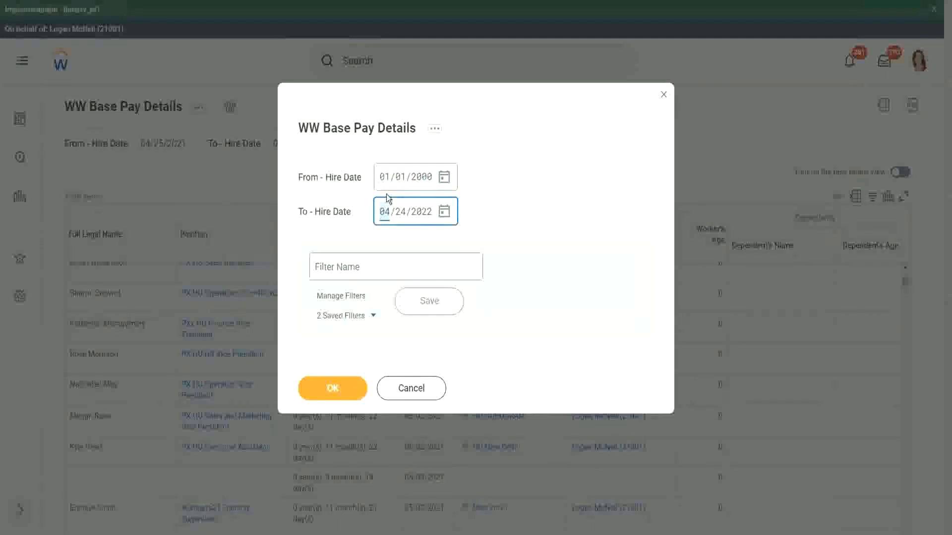
type("12312000")
left_click(339, 392)
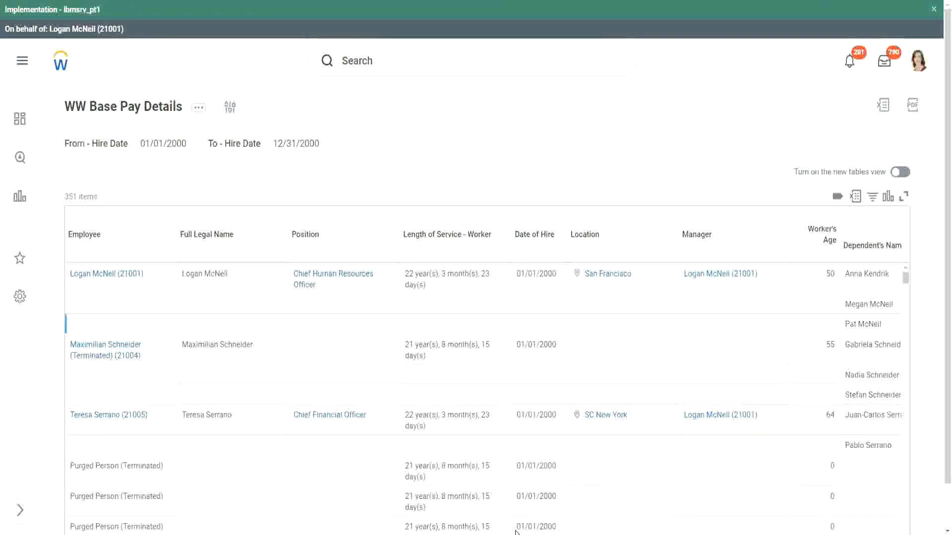
Step: Compare the ages of each worker's dependents in the rerun report, especially those of the second listed worker
scroll(939, 460, "down", 1)
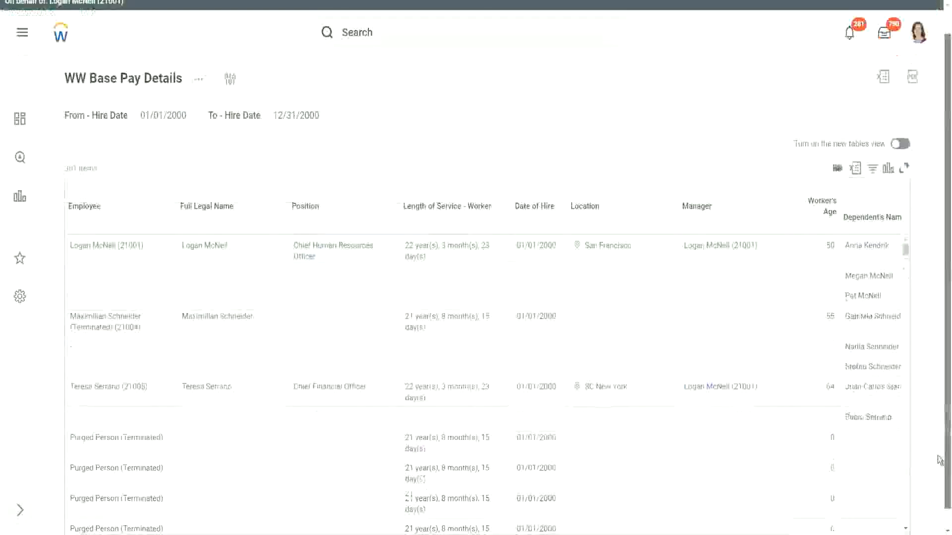
left_click_drag(938, 456, 938, 474)
left_click_drag(753, 520, 855, 524)
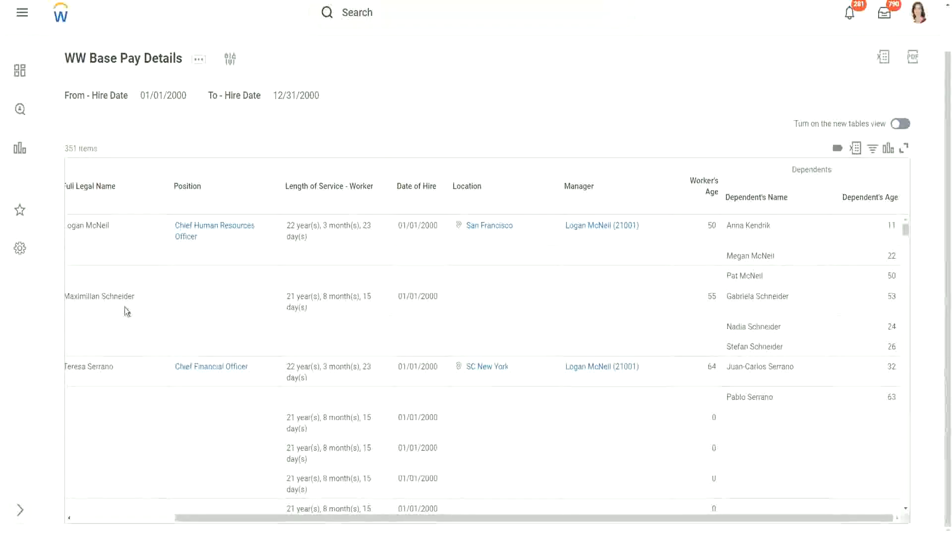
left_click_drag(134, 293, 79, 296)
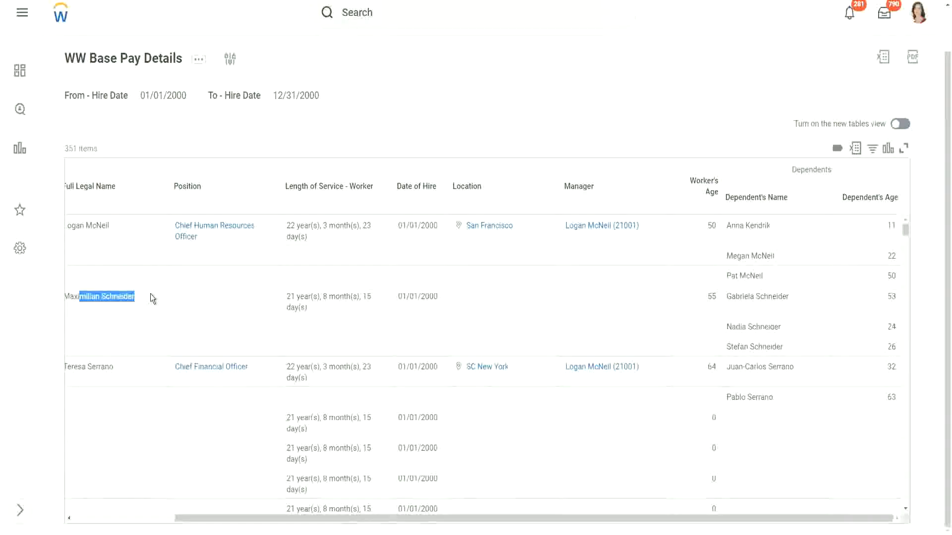
left_click(754, 297)
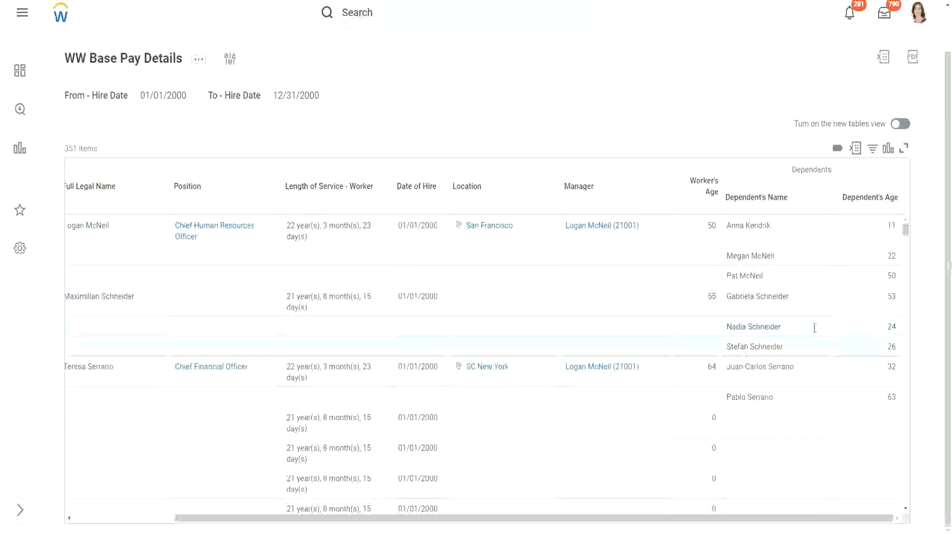
double_click(891, 296)
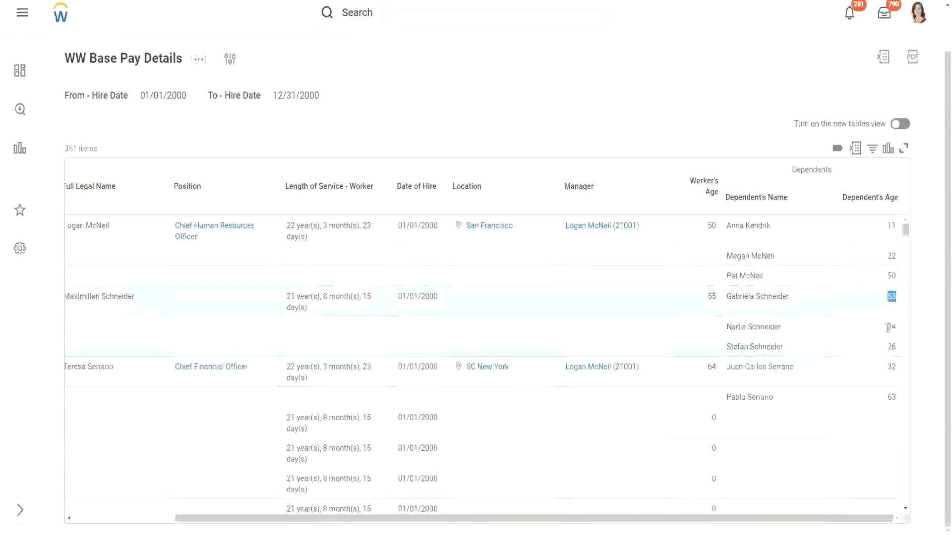
double_click(890, 327)
double_click(891, 347)
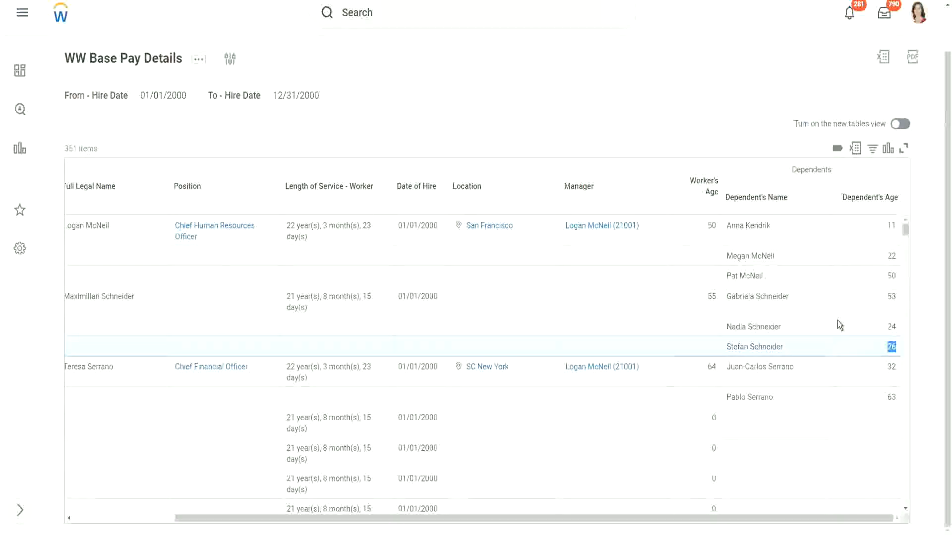
scroll(828, 320, "down", 3)
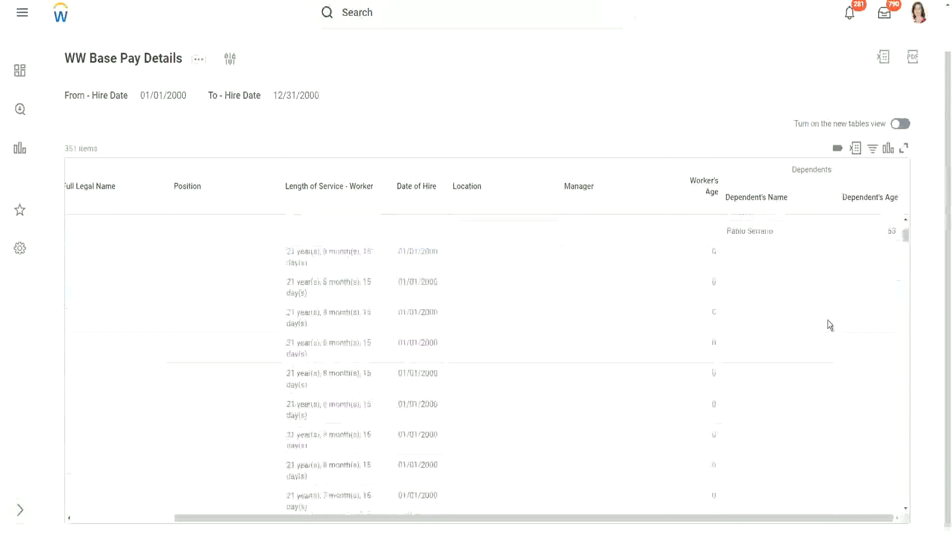
scroll(828, 320, "down", 1)
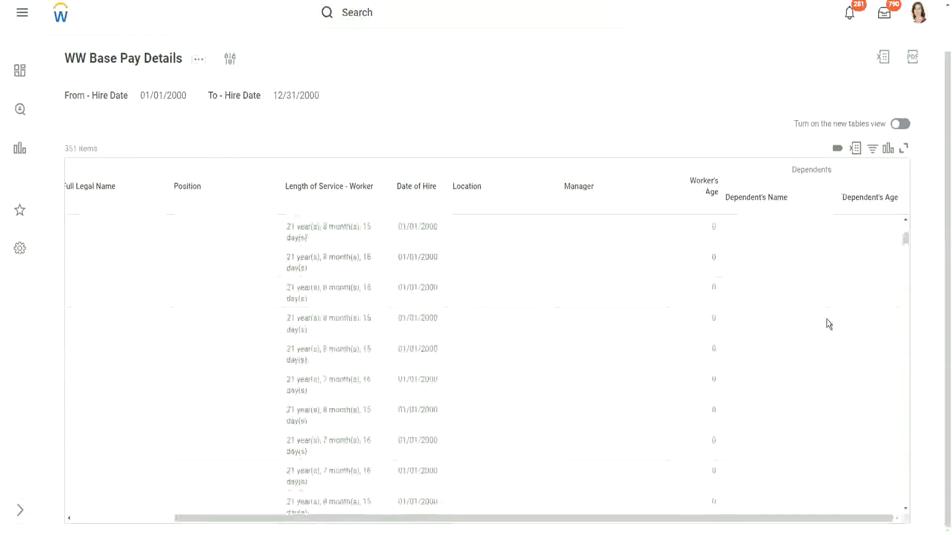
scroll(826, 319, "up", 4)
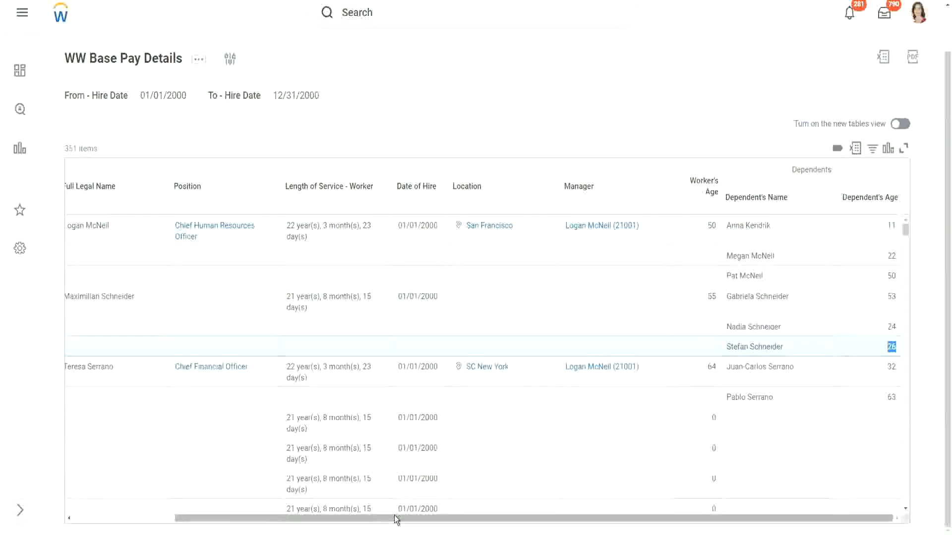
Step: Identify the eldest dependent of each of the first three listed workers from the Dependent's Name and Dependent's Age columns
left_click_drag(397, 520, 939, 333)
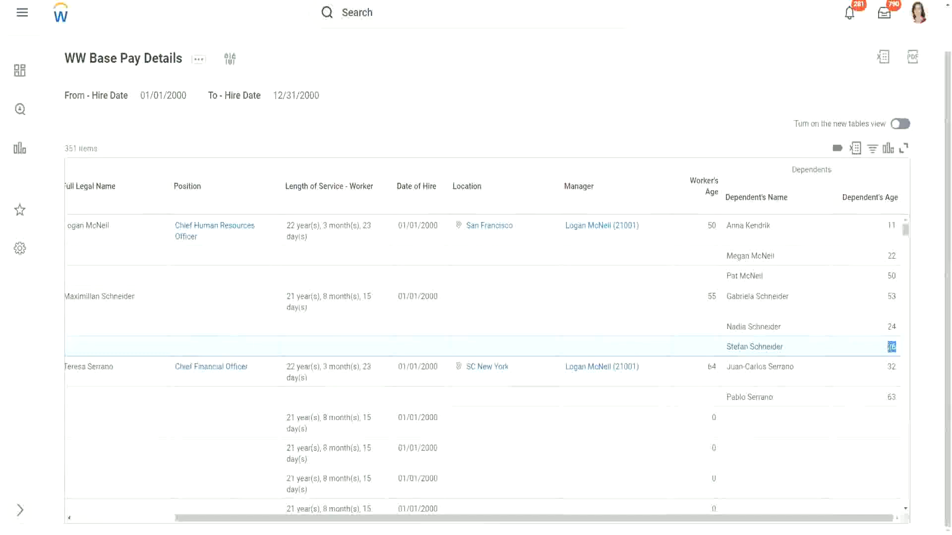
left_click_drag(900, 341, 865, 332)
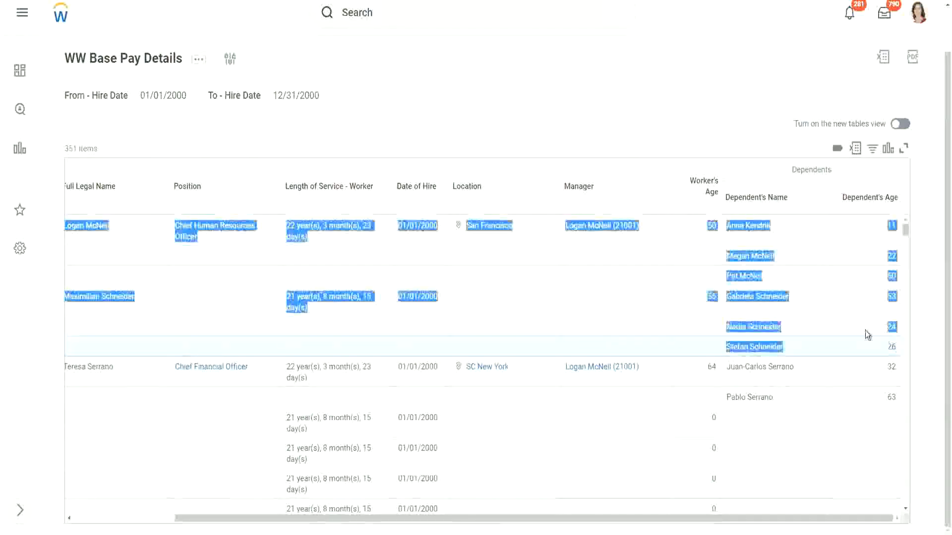
left_click(865, 332)
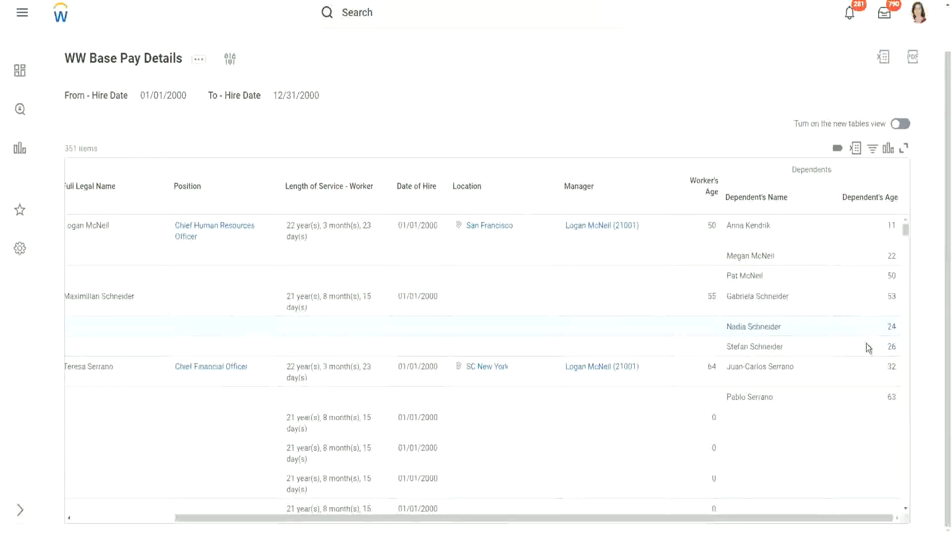
double_click(891, 347)
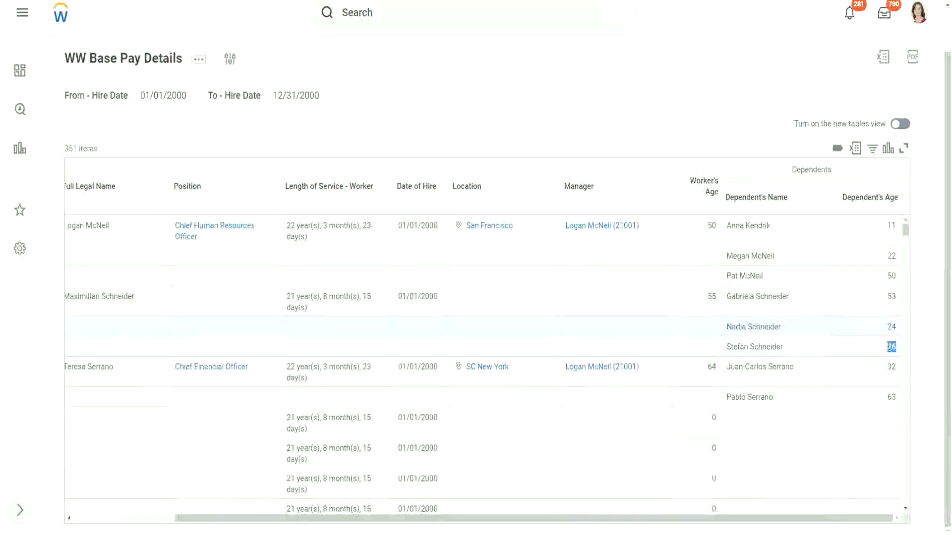
left_click(820, 353)
scroll(821, 353, "down", 1)
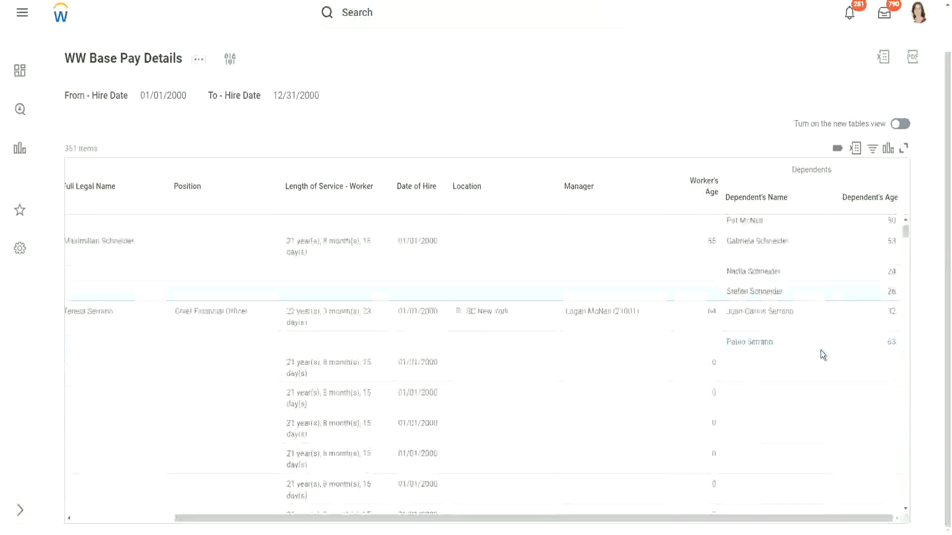
scroll(819, 350, "down", 2)
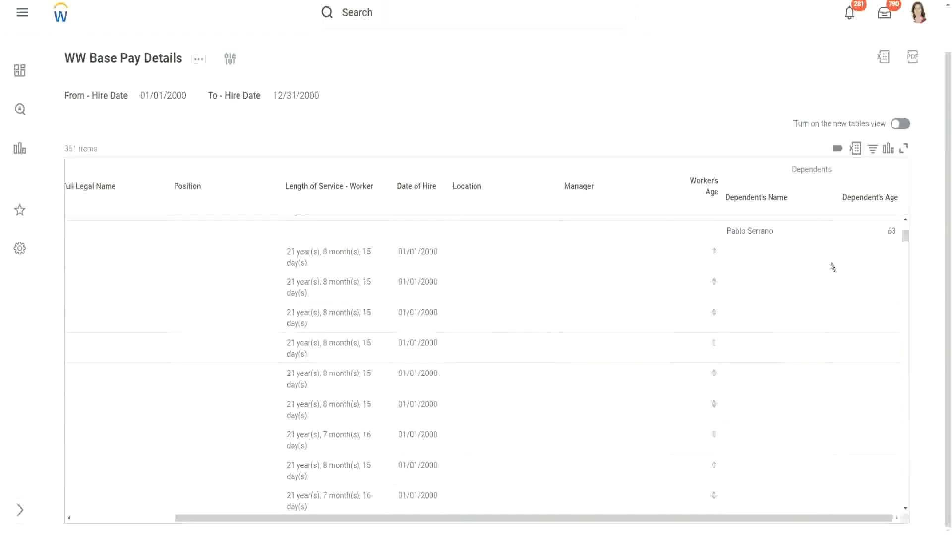
scroll(831, 267, "up", 3)
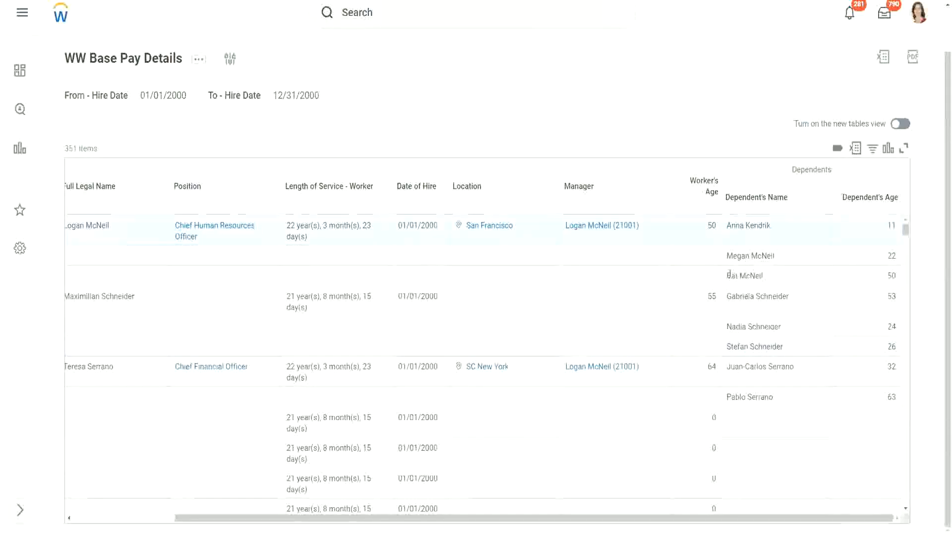
left_click_drag(728, 275, 767, 276)
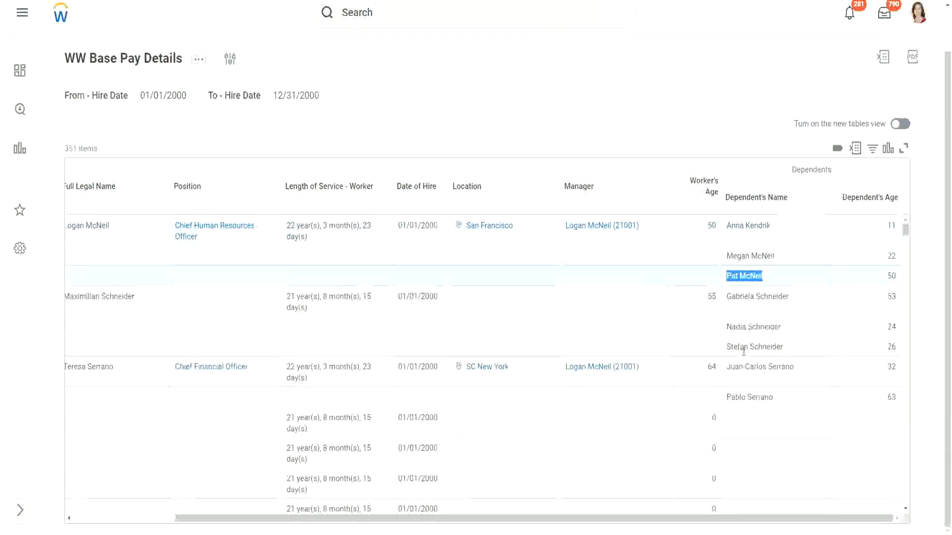
left_click(726, 399)
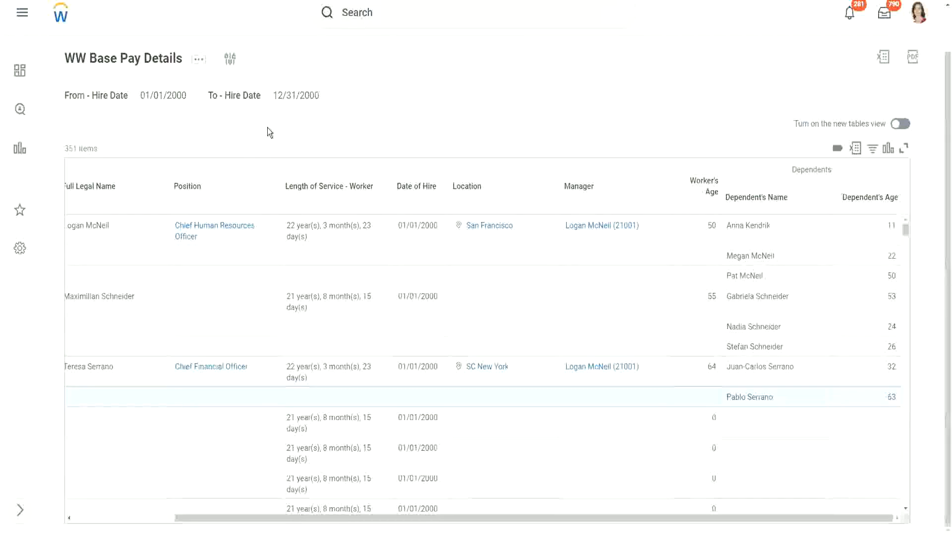
Step: Duplicate the report's browser tab, search for "create calc field" and open the Create Calculated Field task
right_click(160, 1)
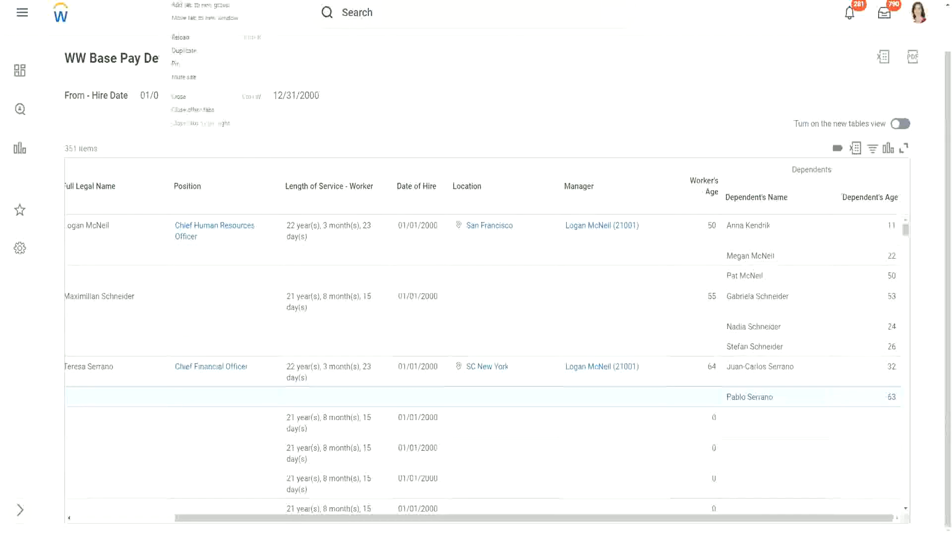
left_click(195, 51)
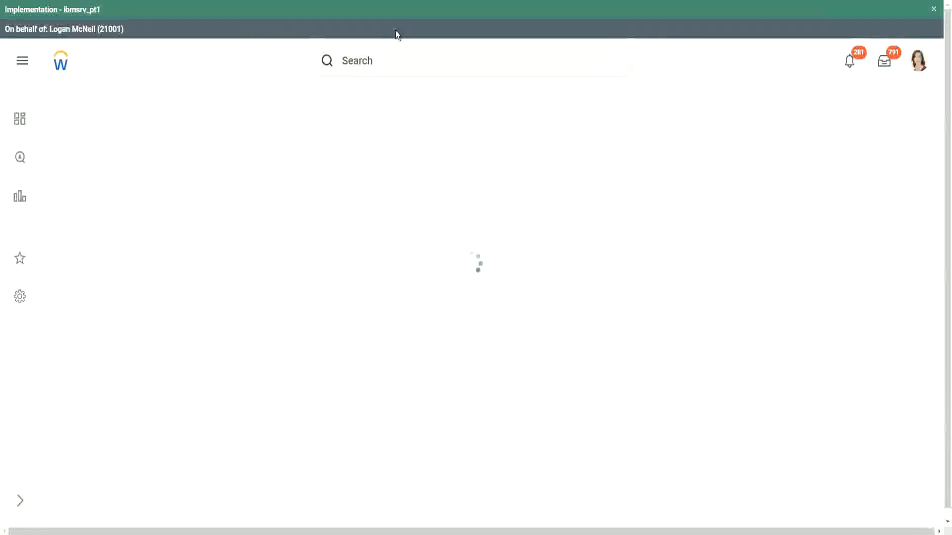
left_click(397, 62)
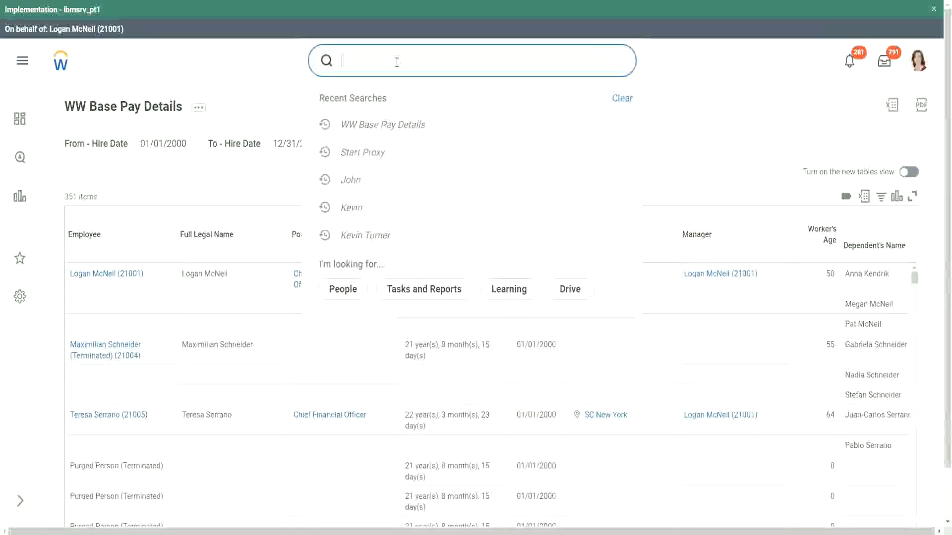
type("create calc ")
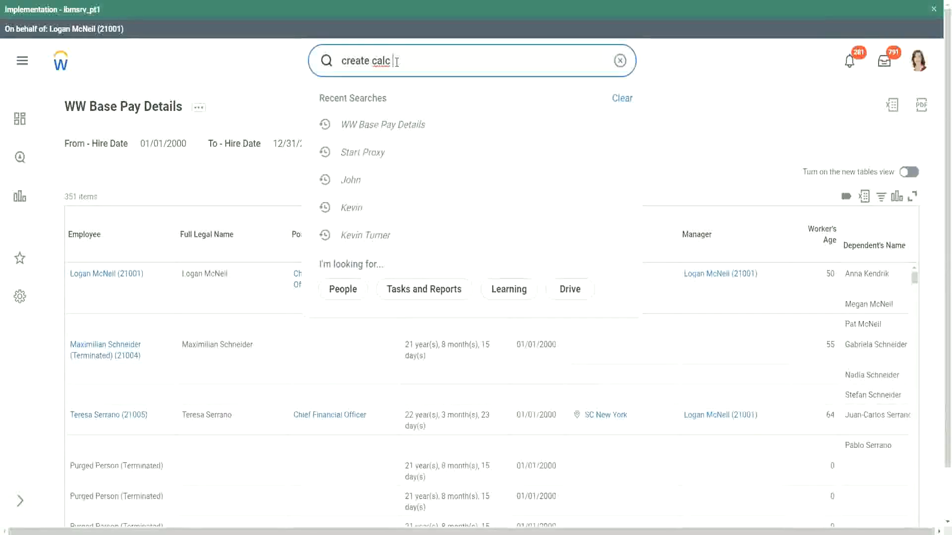
type("field")
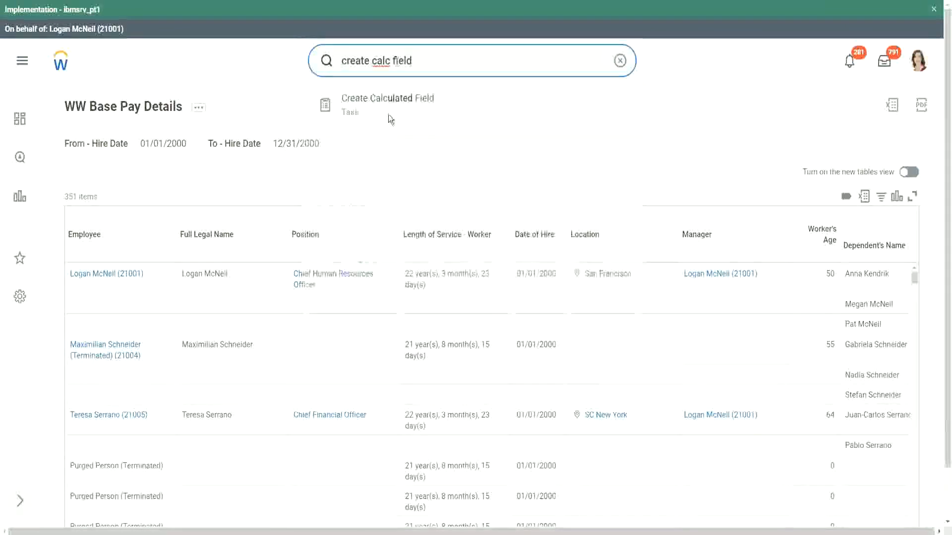
left_click(389, 107)
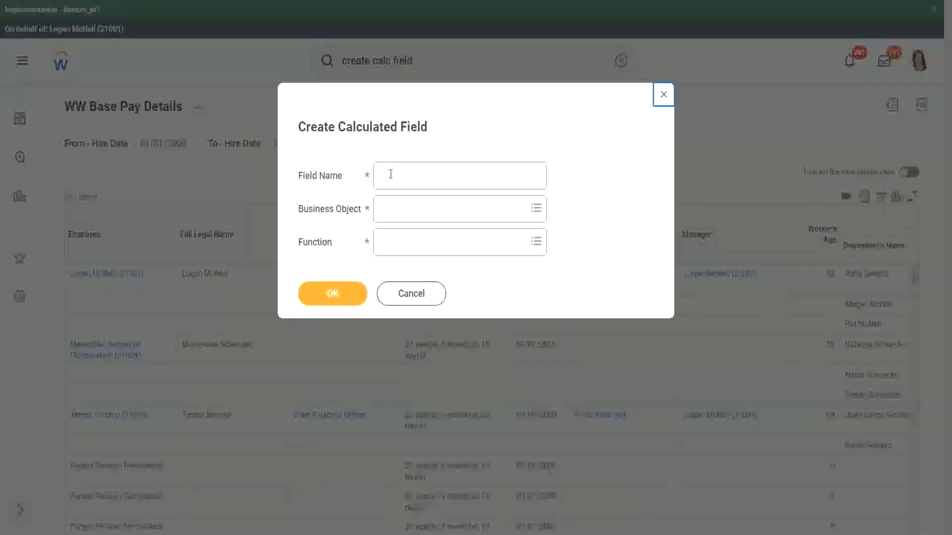
Step: Name the calculated field CF-WW-ESI-Eldest Dependent and set its business object to Worker
left_click(390, 174)
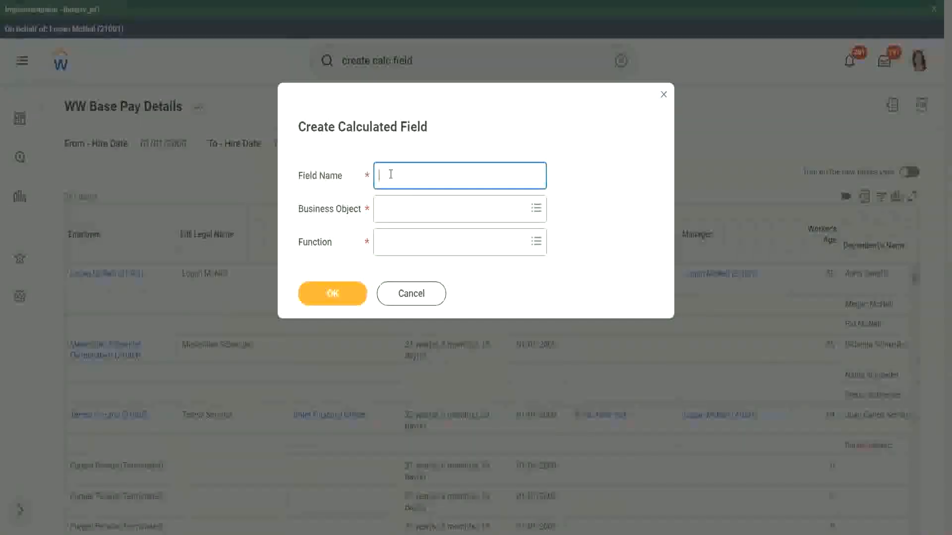
type("CF- WW-ESI-Eldest Dependent")
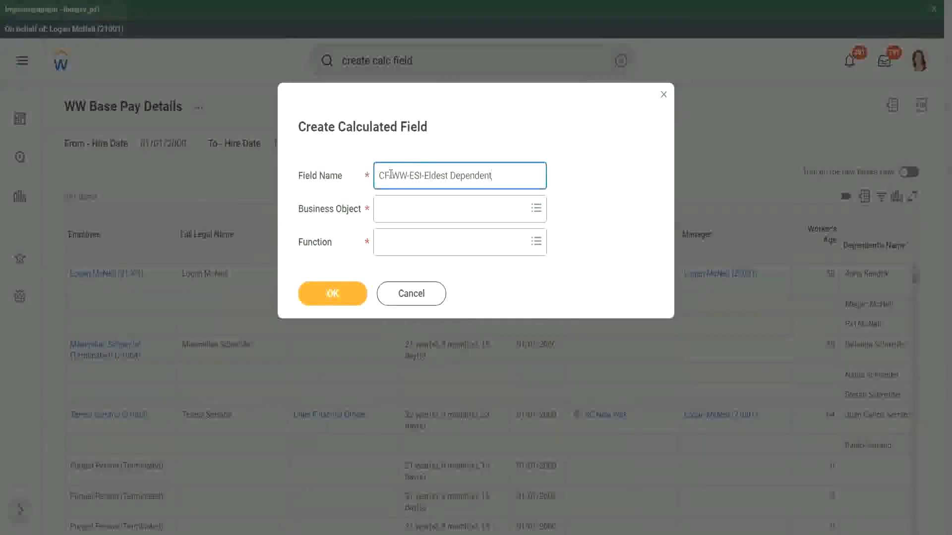
left_click(403, 212)
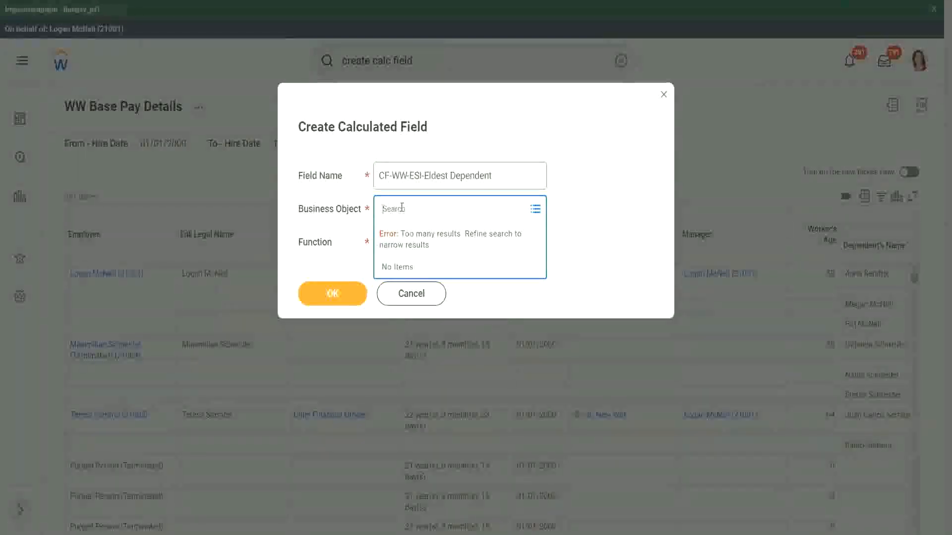
type("worker")
key("Return")
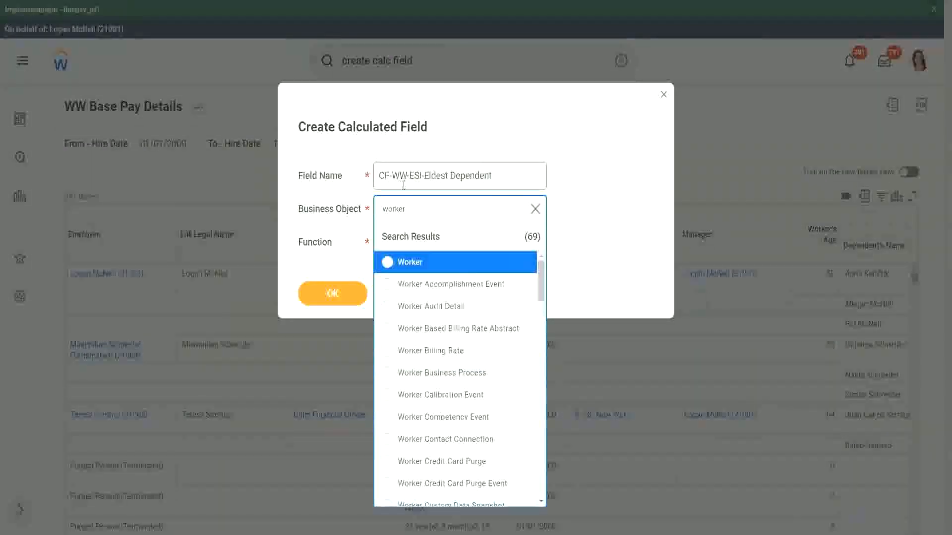
left_click(448, 269)
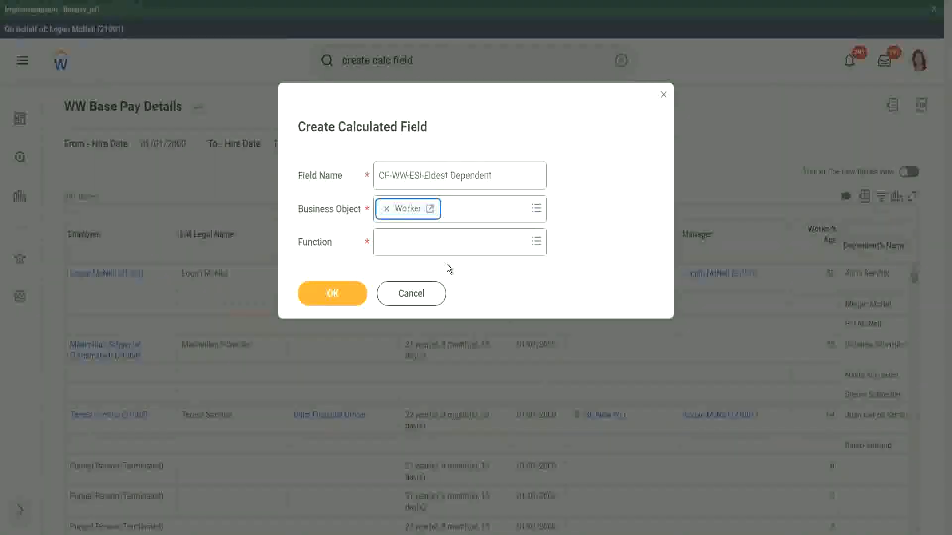
Step: Set the function to Extract Single Instance and proceed to the field's calculation settings
left_click(405, 246)
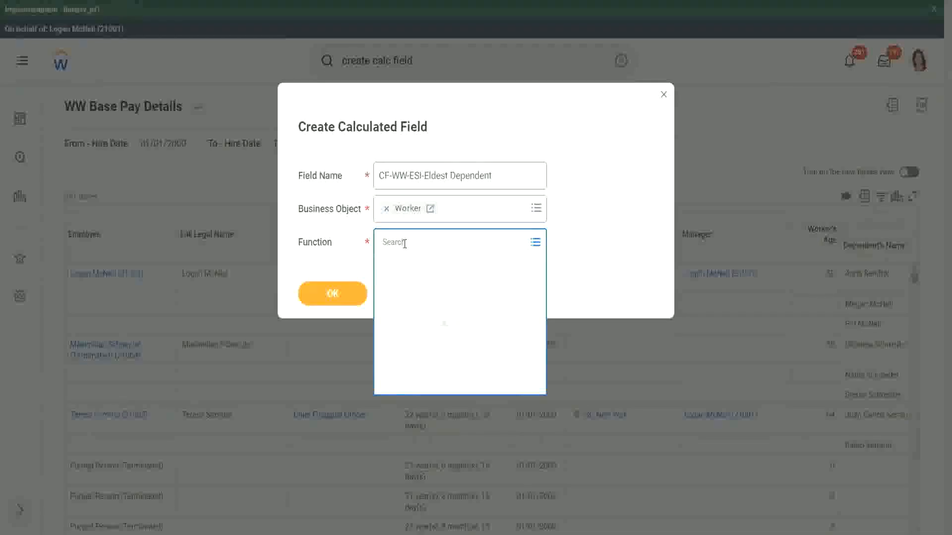
type("esi")
key("Return")
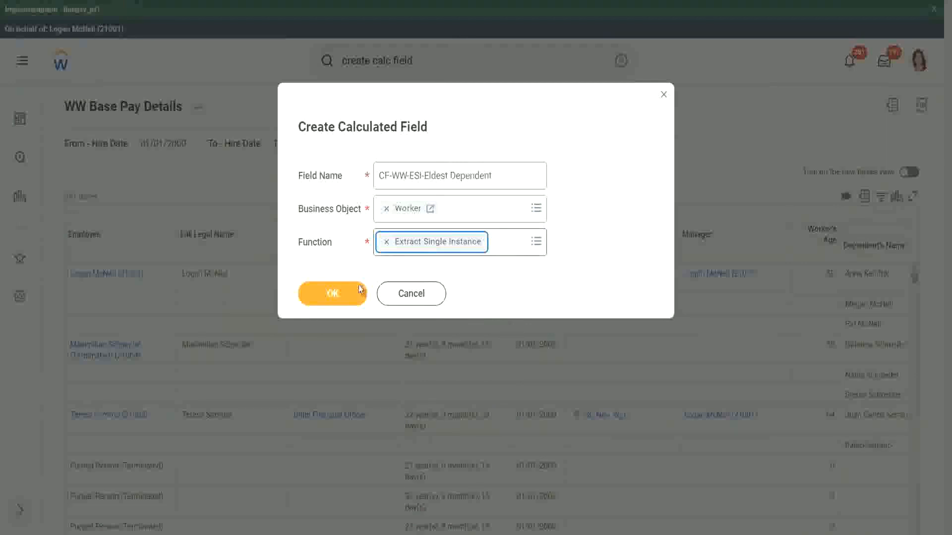
left_click(334, 293)
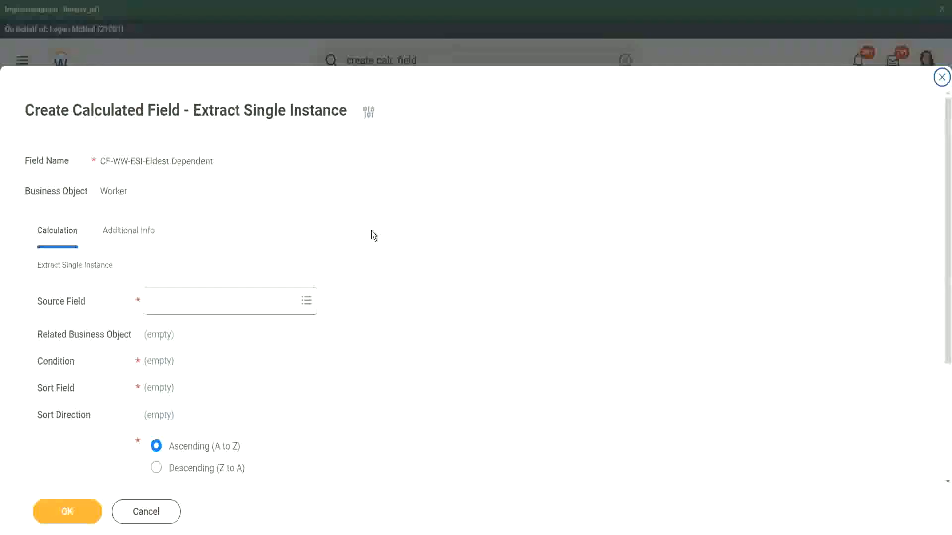
Step: Set the Source Field of the calculation to Dependents and check the Related Business Object derived from it
scroll(371, 230, "down", 3)
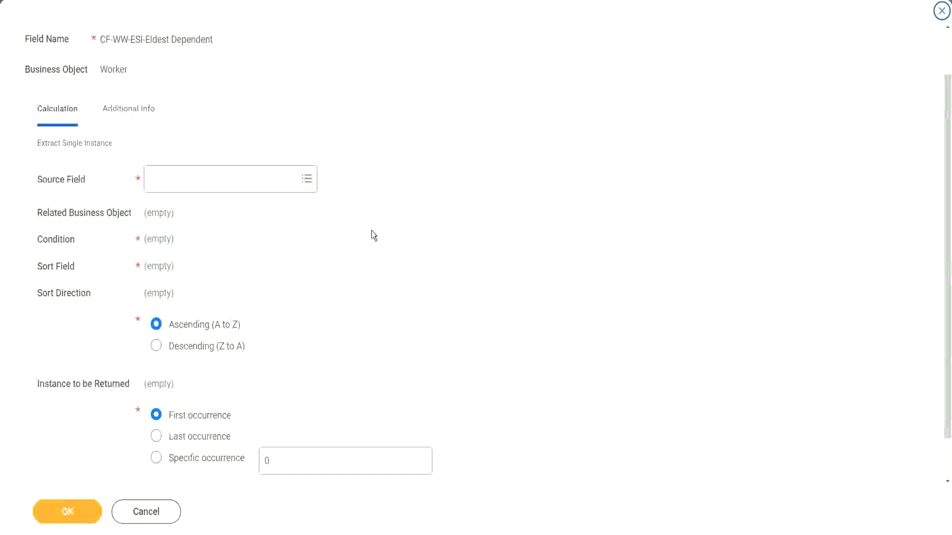
left_click(190, 178)
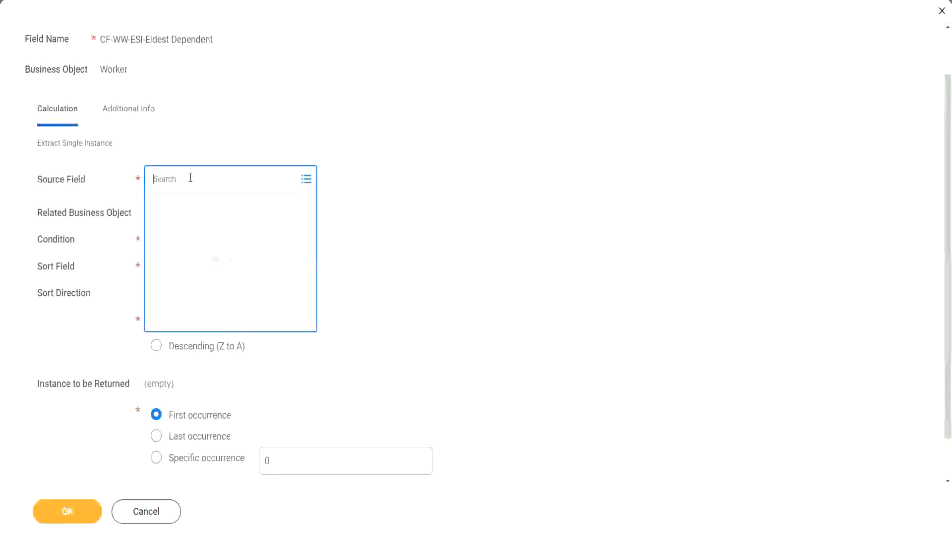
type("depemnd")
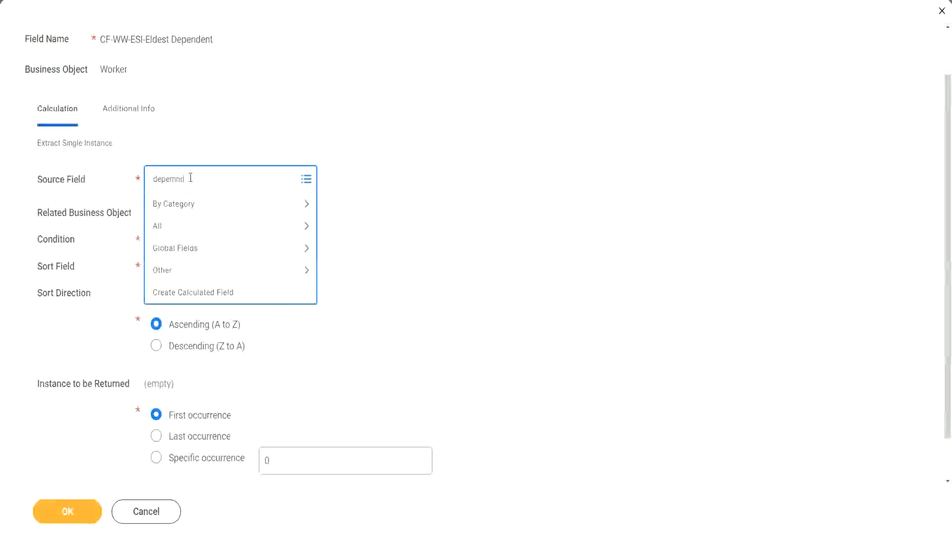
key("BackSpace")
key("BackSpace")
key("BackSpace")
type("ndents")
key("Return")
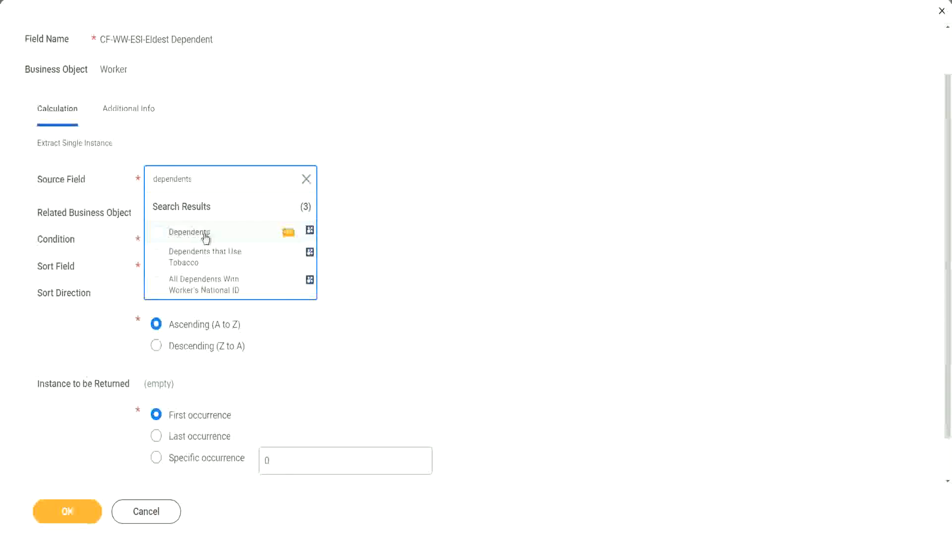
left_click(205, 236)
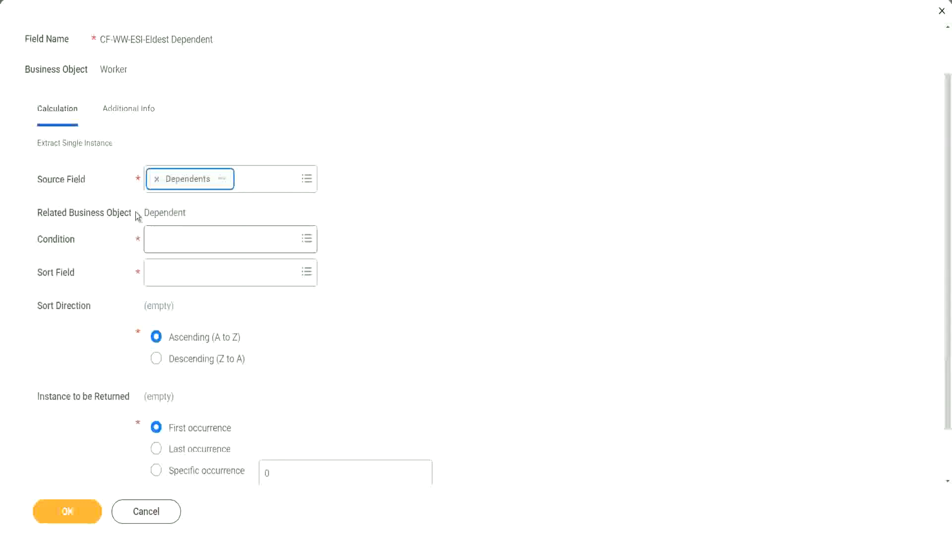
left_click_drag(144, 213, 187, 214)
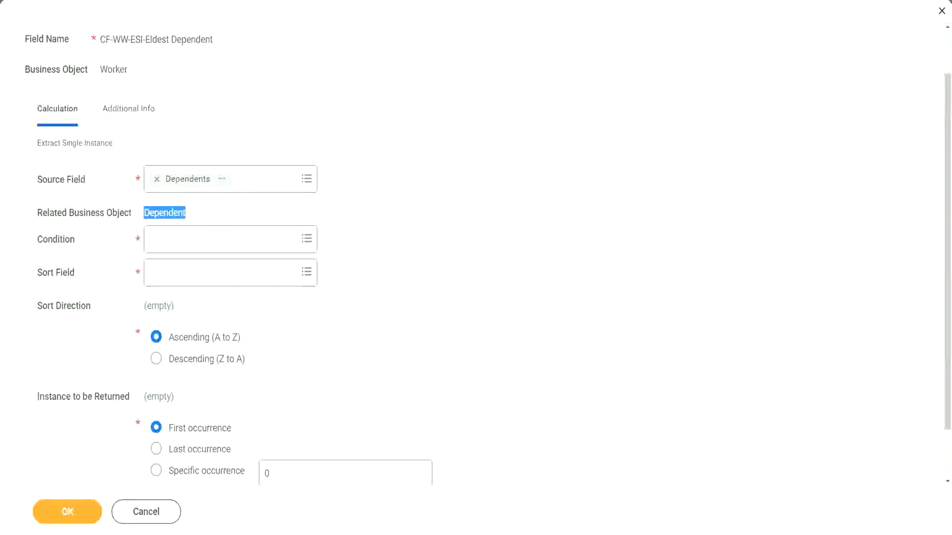
left_click_drag(30, 201, 207, 223)
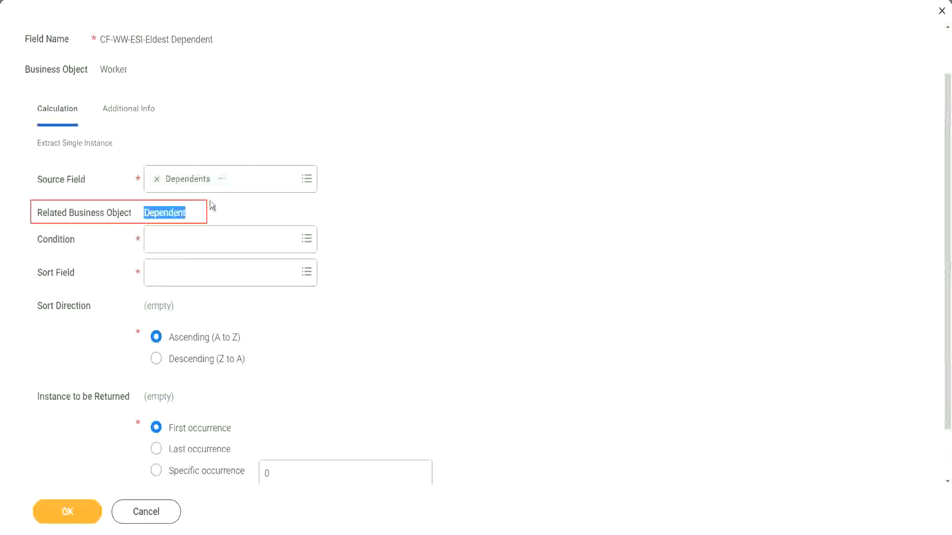
left_click(162, 213)
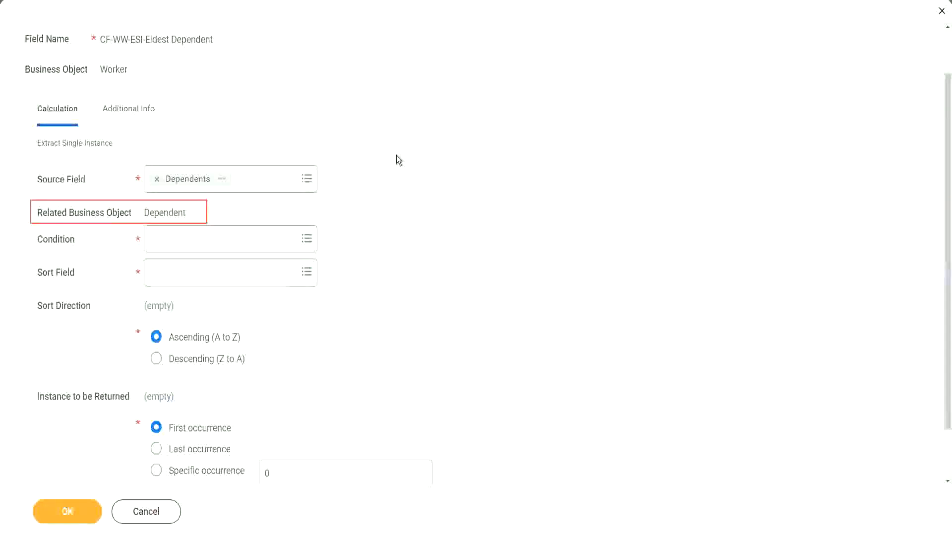
Step: Set the Condition of the Extract Single Instance calculation to Is True
left_click(181, 238)
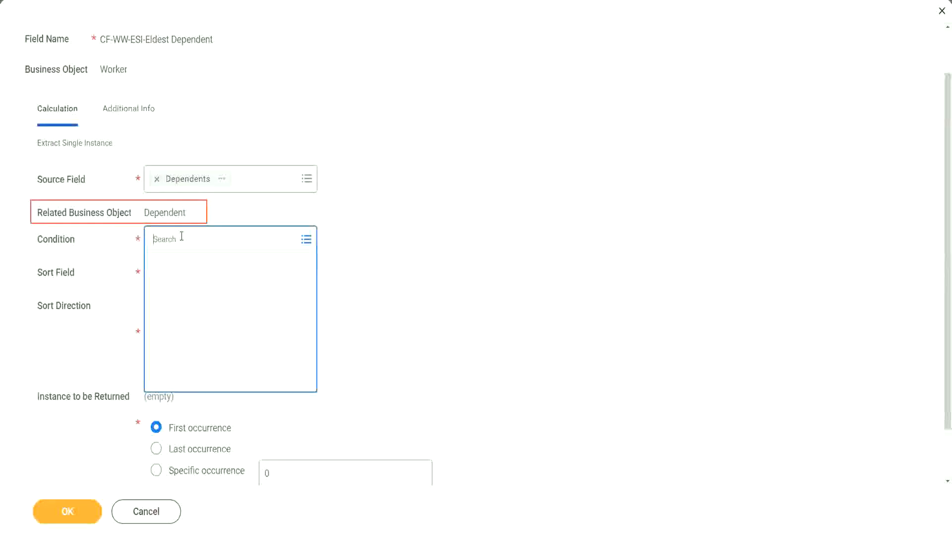
type("is true")
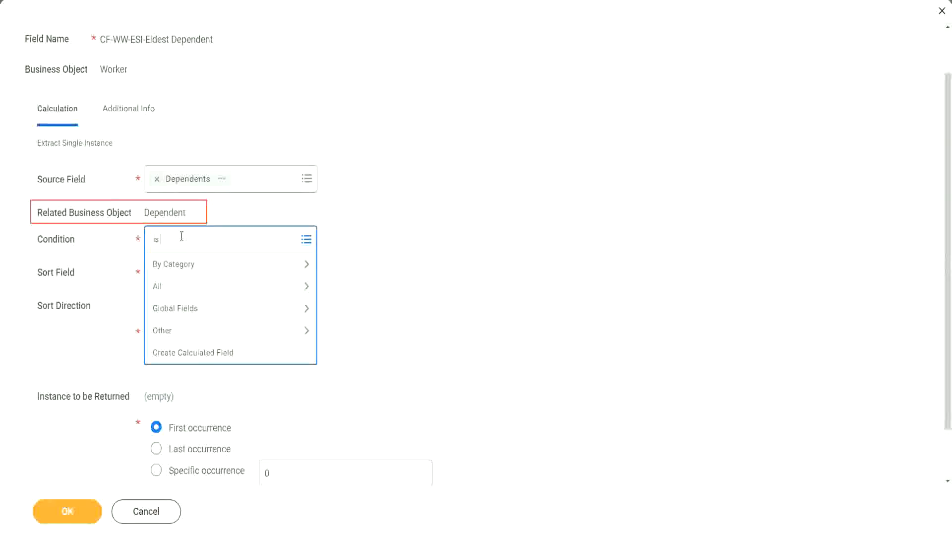
key("Return")
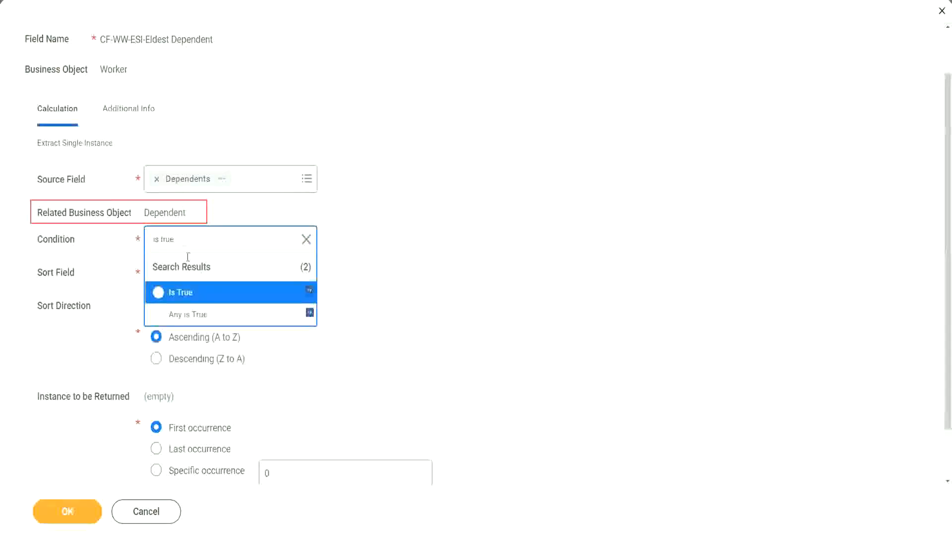
left_click(187, 293)
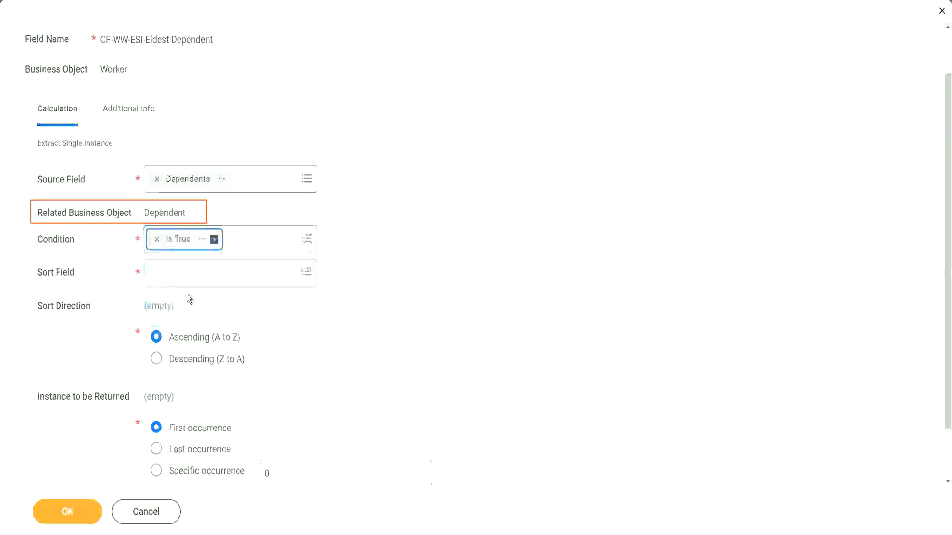
Step: Examine the report field details of the Is True condition, including its business object and description
left_click(202, 240)
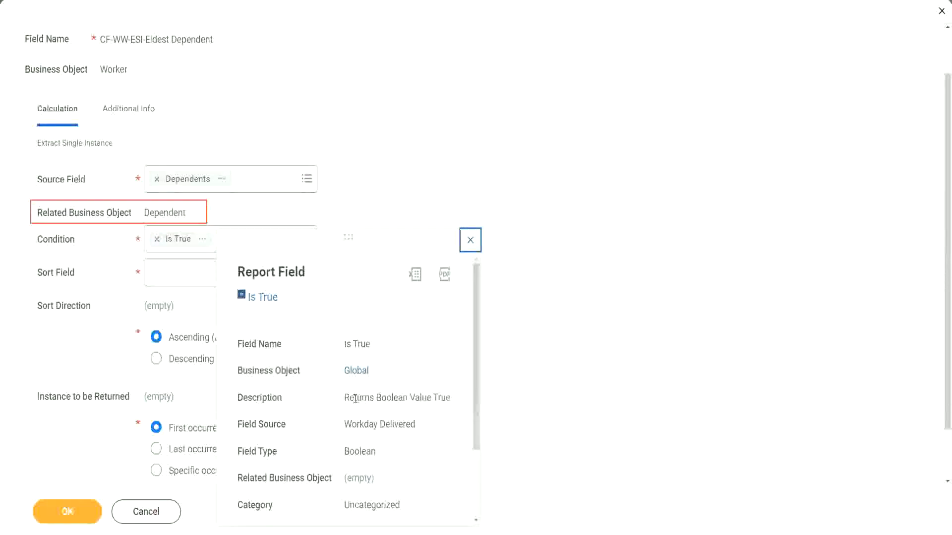
left_click_drag(345, 398, 366, 419)
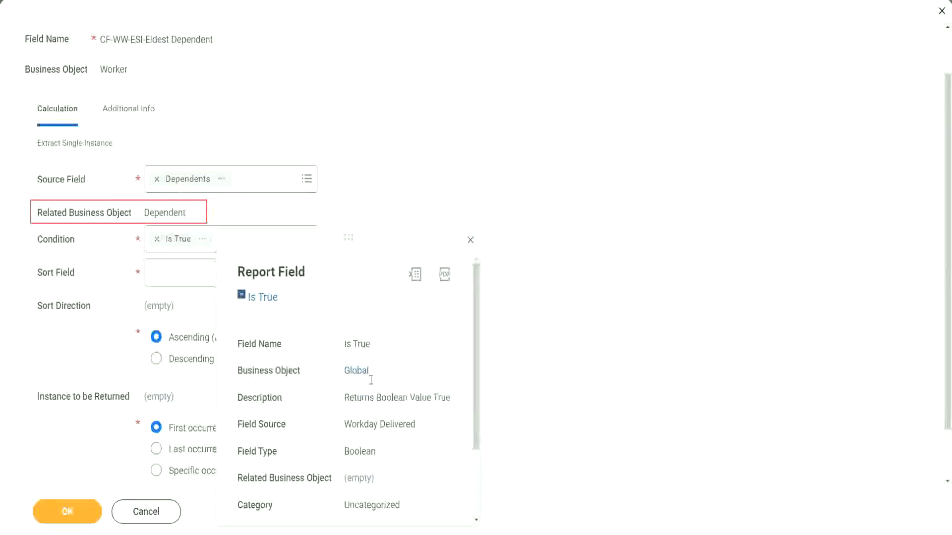
left_click(471, 240)
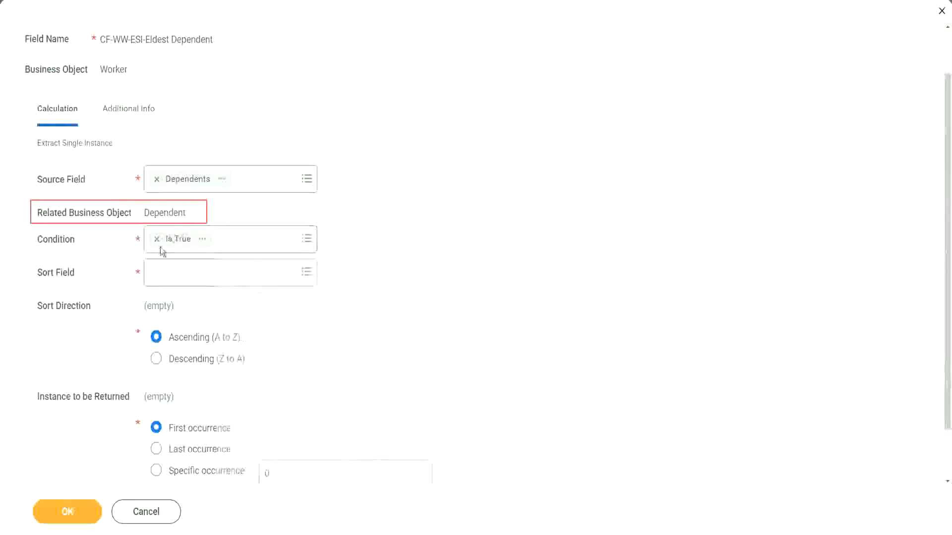
Step: Set the Sort Field of the Extract Single Instance calculation to Age
left_click(179, 279)
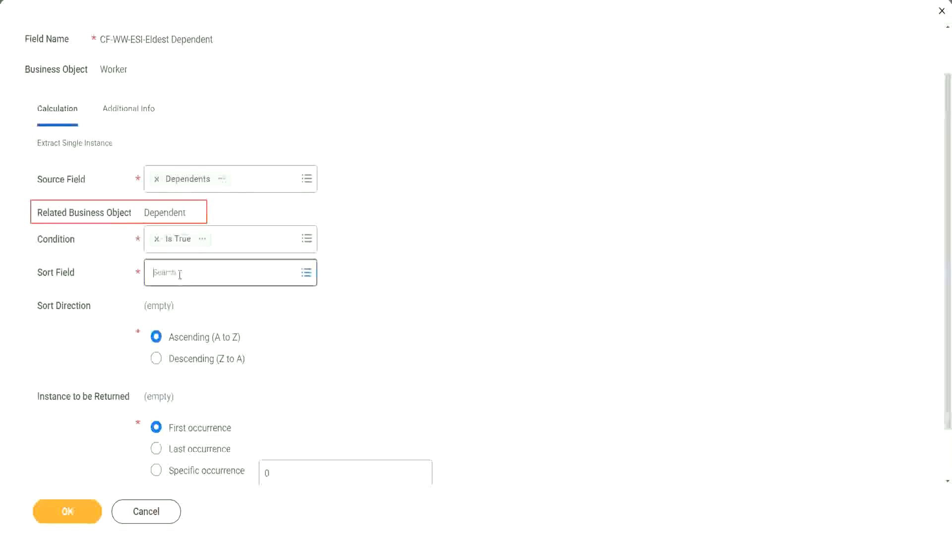
type("a")
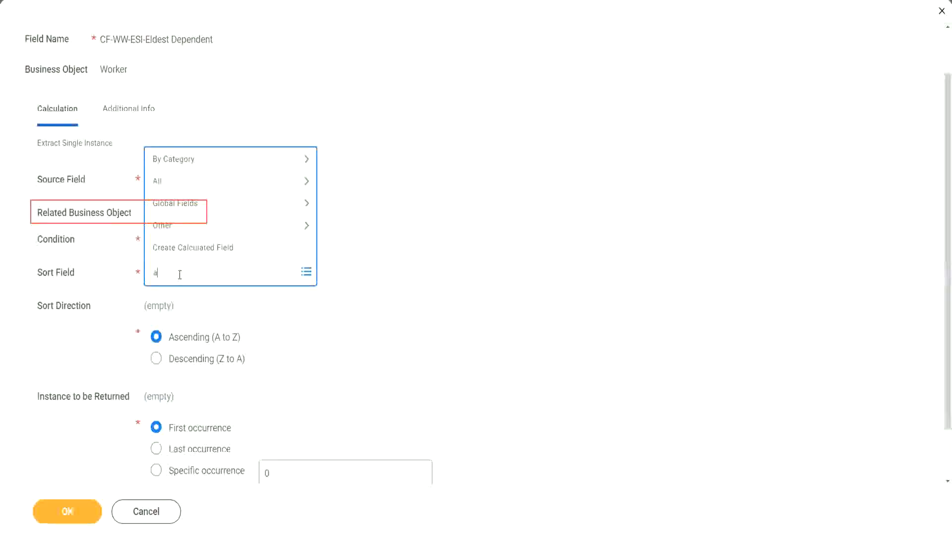
type("ge")
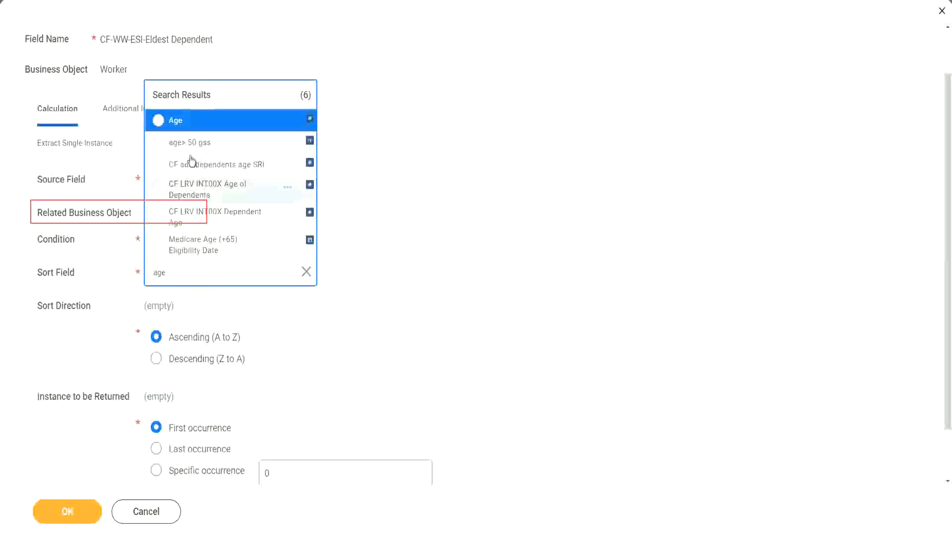
left_click(177, 127)
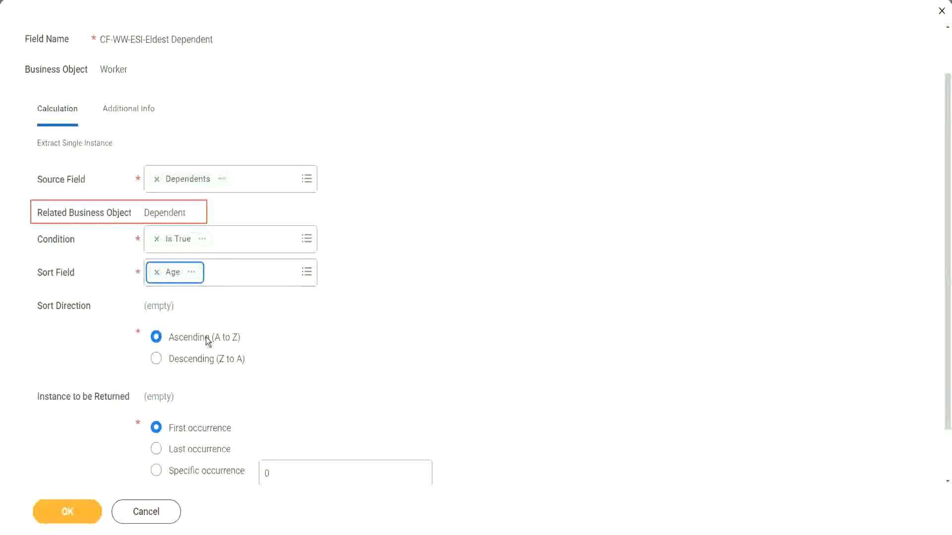
Step: Set the Sort Direction to Descending (Z to A) and save the calculated field
left_click(207, 362)
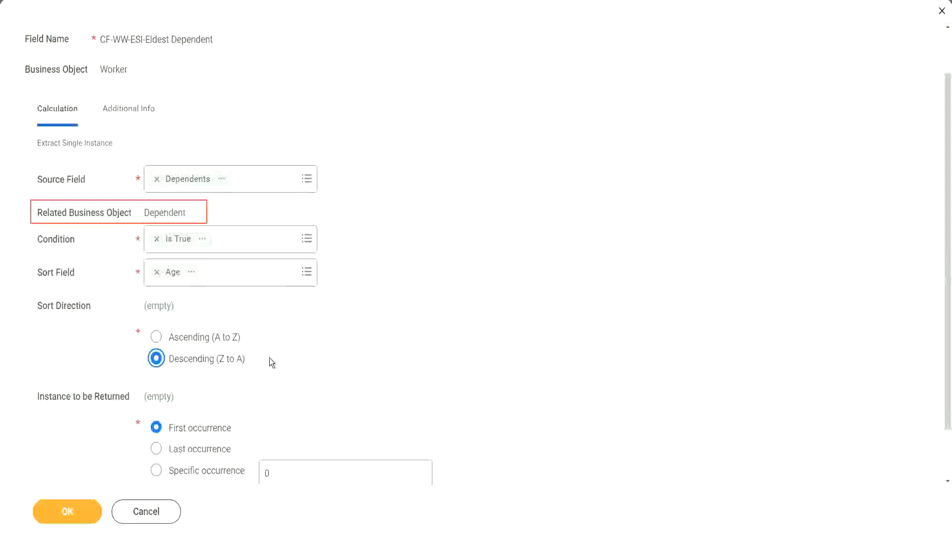
left_click(70, 514)
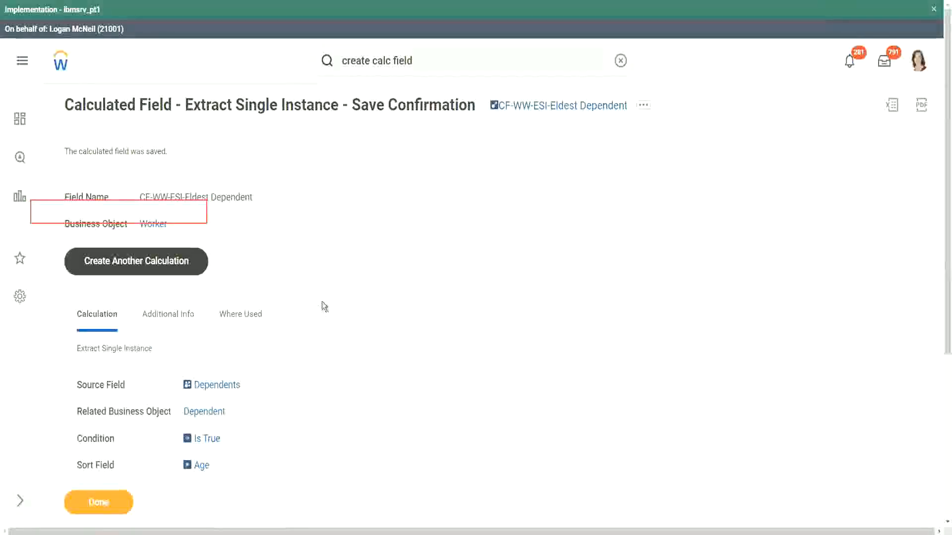
scroll(307, 314, "down", 3)
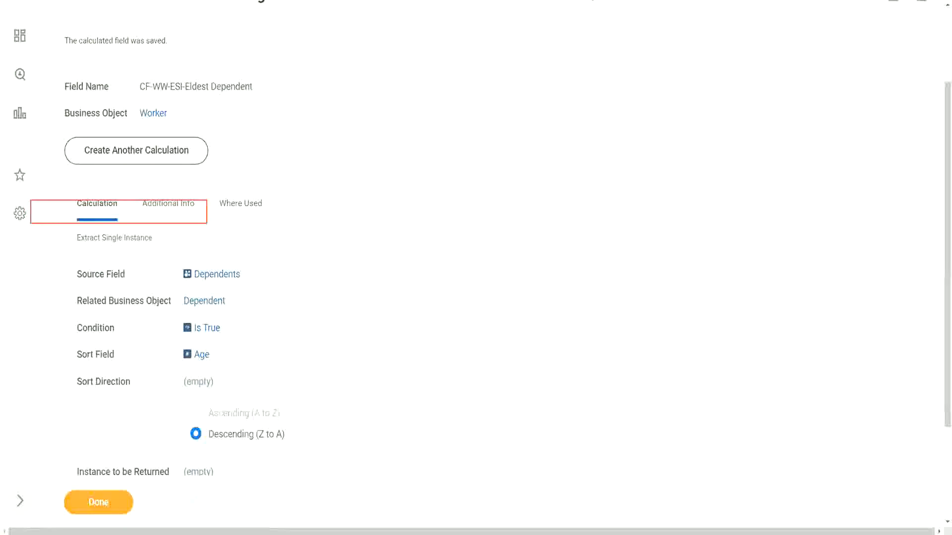
Step: Switch to the Notepad++ notes and reword the question on line 13 as "How to find the Eldest Dependent Child ??"
key("alt+Tab")
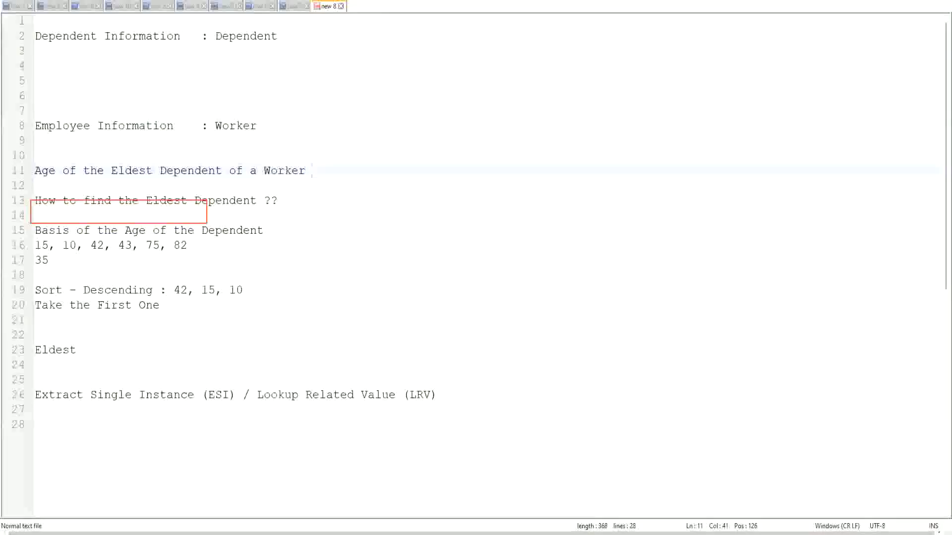
double_click(226, 201)
type("Child ")
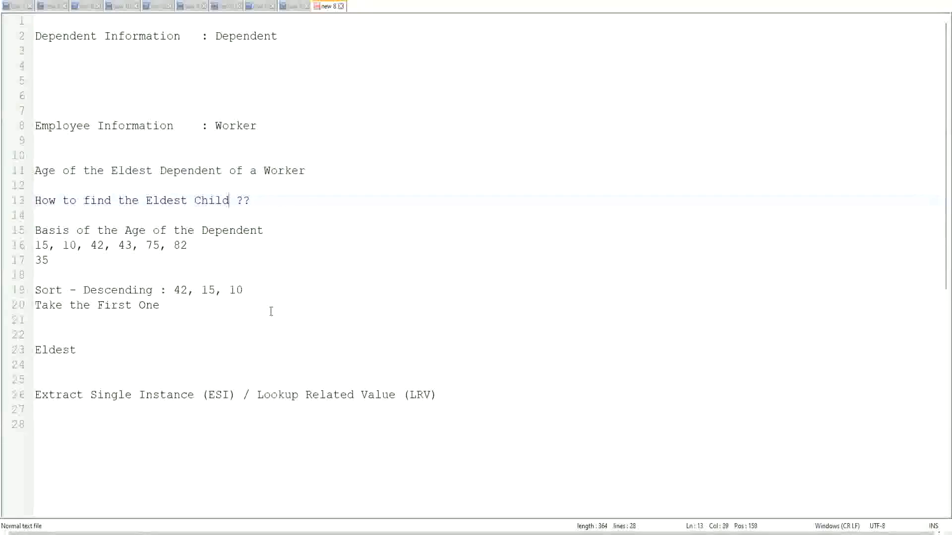
type("as a")
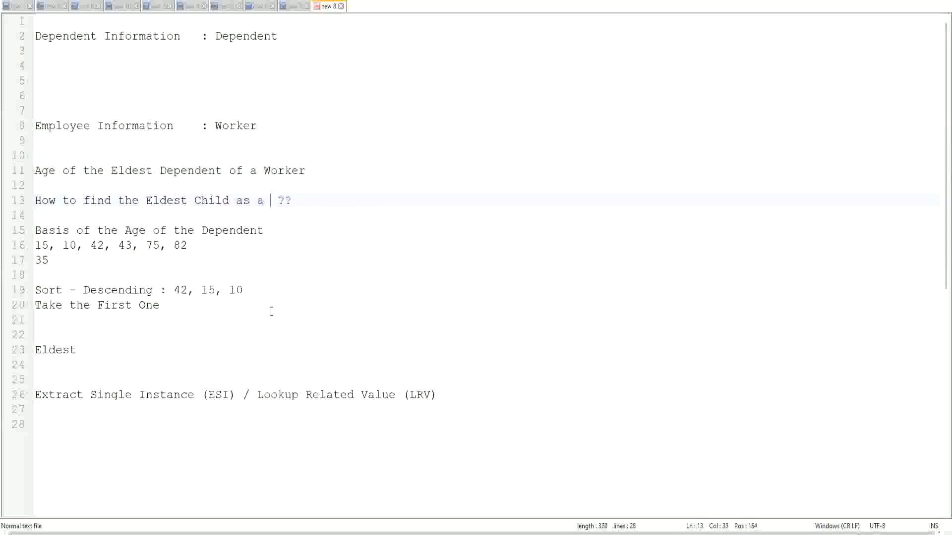
key("BackSpace")
key("BackSpace")
key("BackSpace")
key("BackSpace")
key("BackSpace")
key("BackSpace")
key("BackSpace")
key("BackSpace")
key("BackSpace")
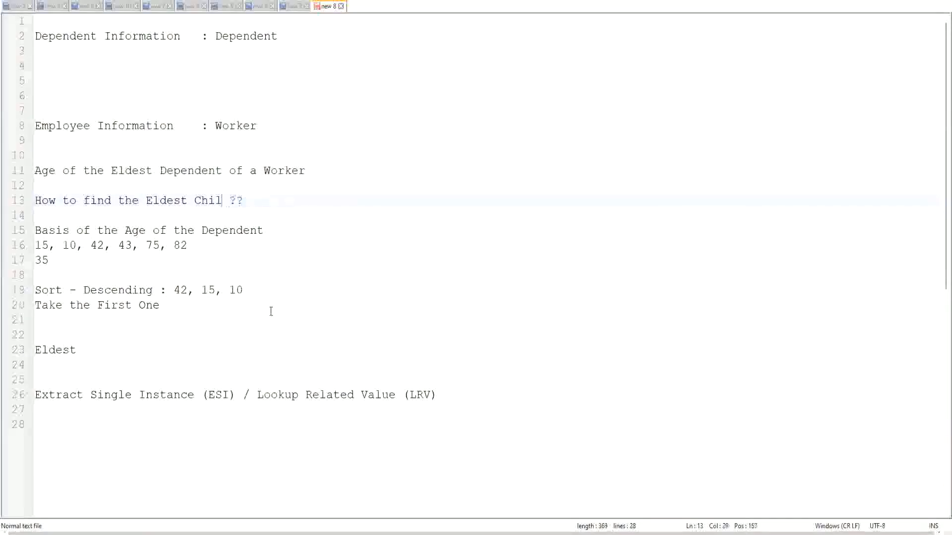
type("De")
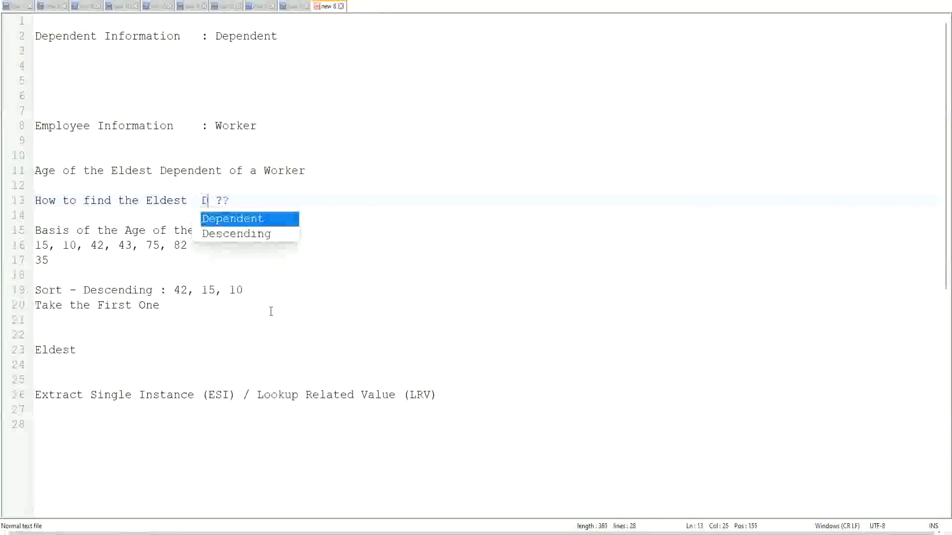
key("Return")
type("Child")
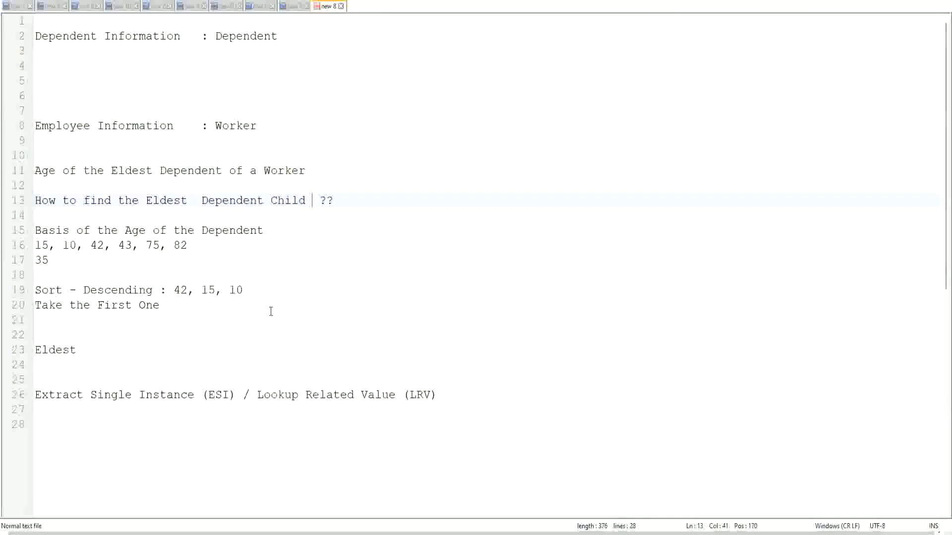
left_click(195, 208)
key("Delete")
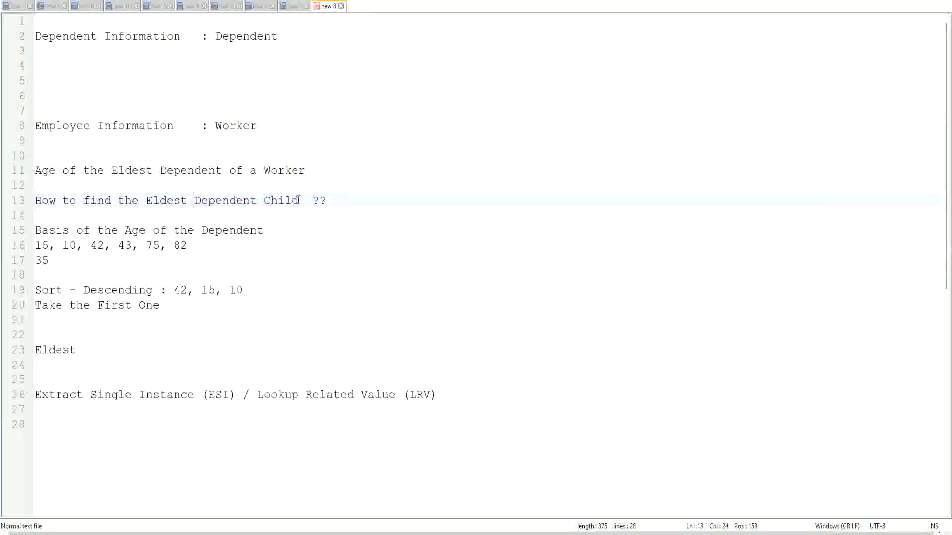
left_click_drag(195, 200, 300, 201)
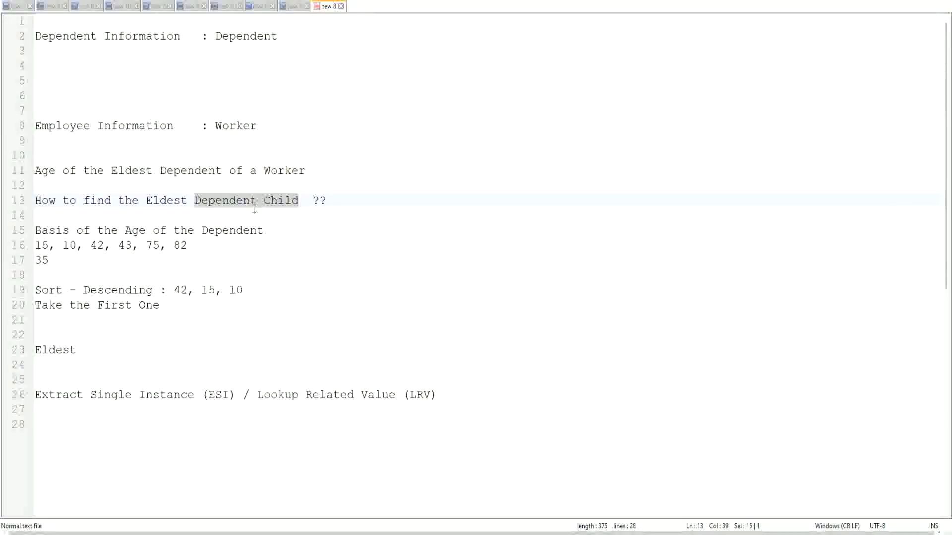
left_click(285, 203)
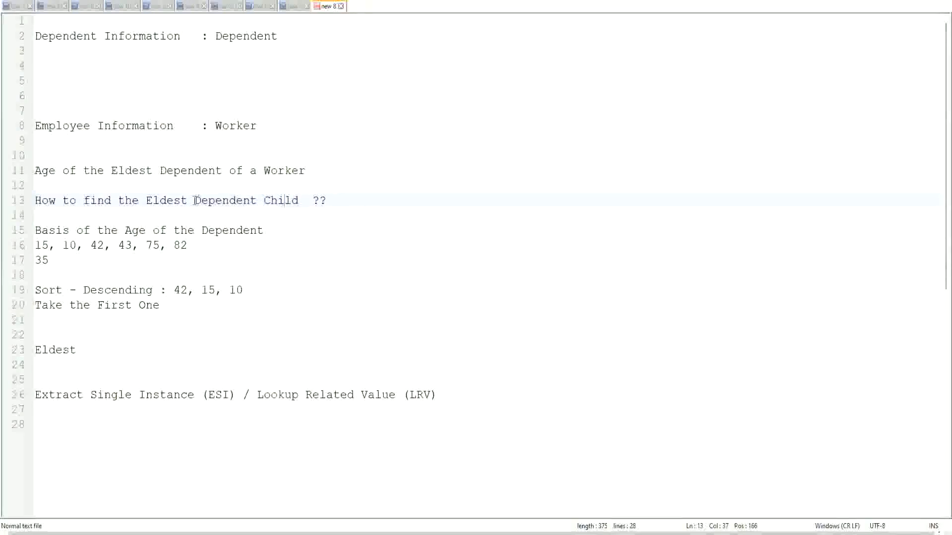
left_click_drag(194, 201, 297, 204)
left_click(291, 200)
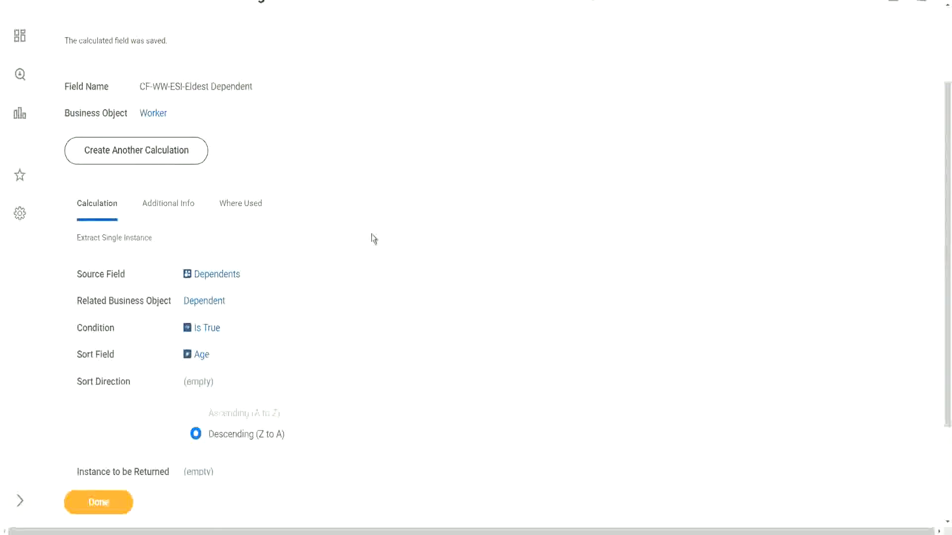
Step: Switch back to Workday, open the saved Eldest Dependent calculated field for editing and rename it CF-WW-ESI-Eldest Dependent Child
scroll(373, 238, "up", 3)
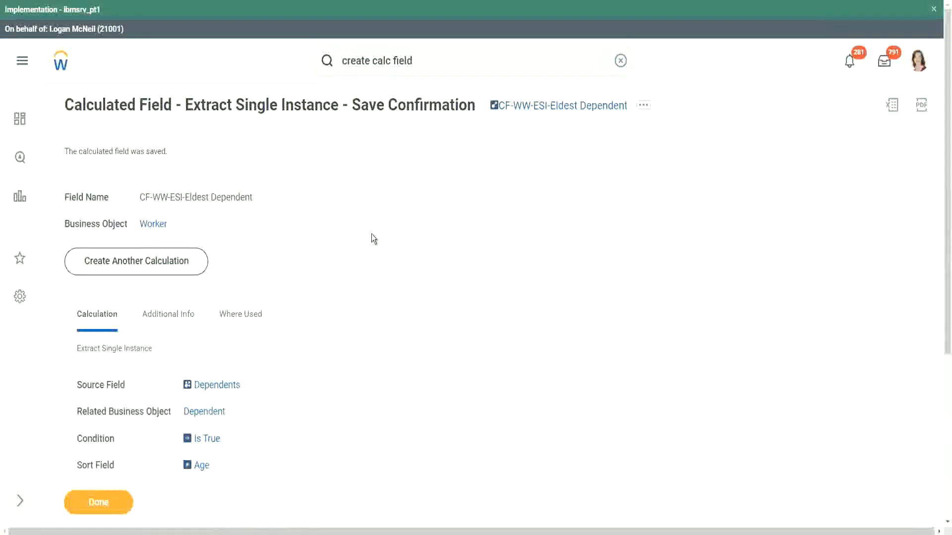
scroll(374, 239, "down", 2)
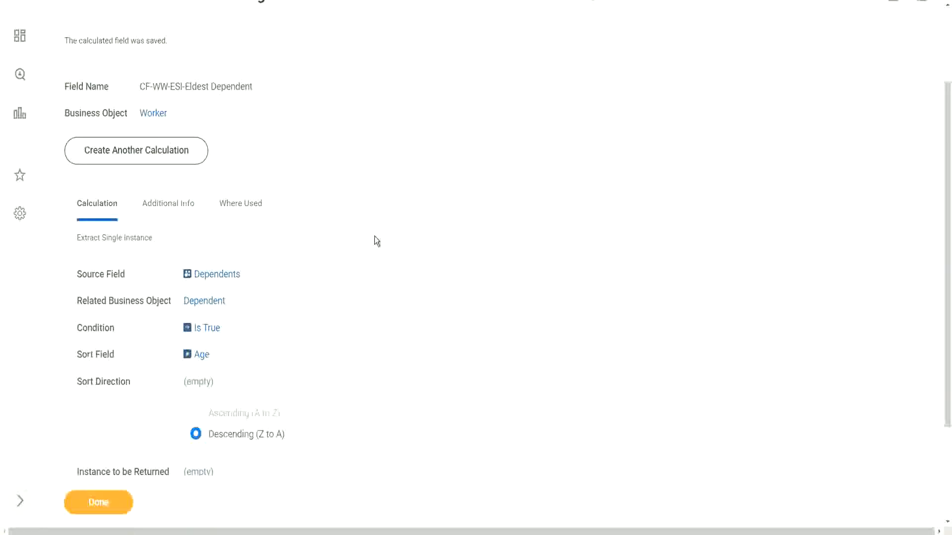
scroll(655, 56, "up", 1)
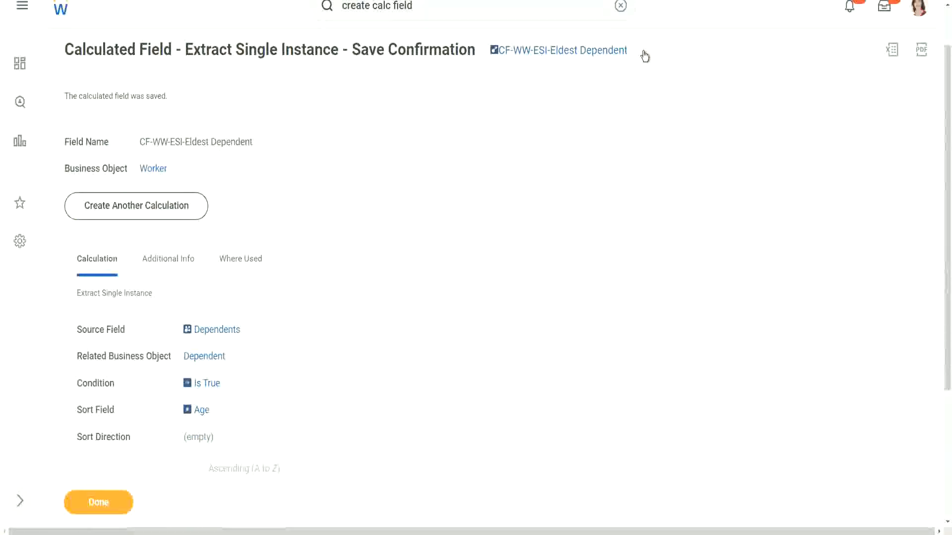
left_click(644, 64)
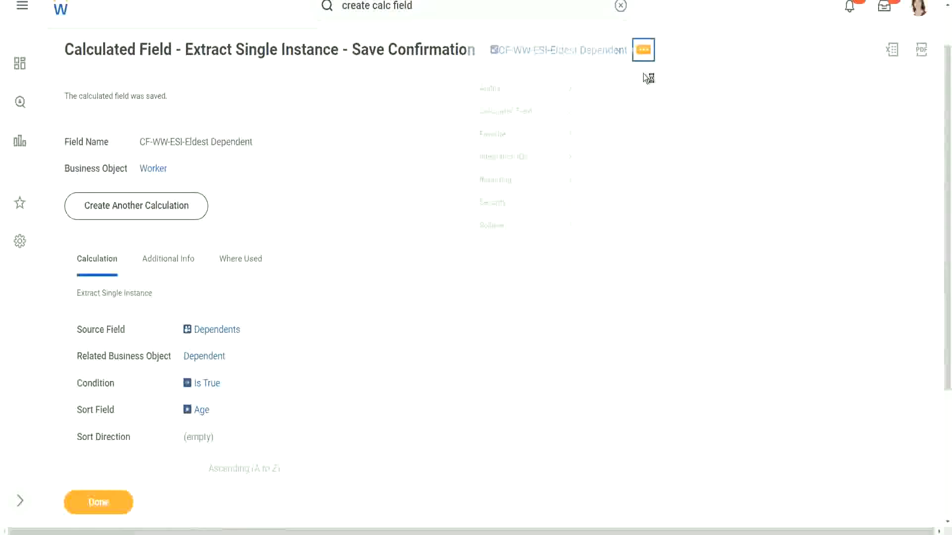
mouse_move(511, 117)
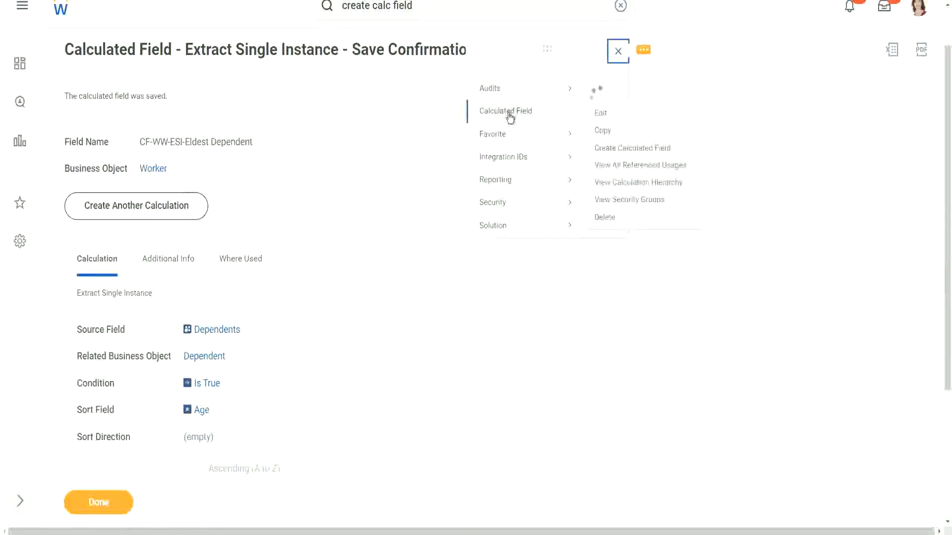
left_click(601, 114)
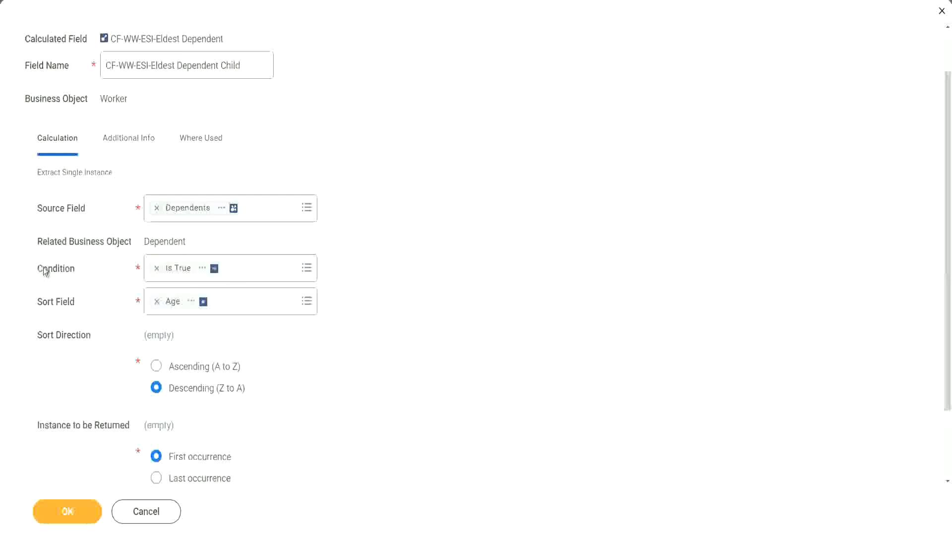
Step: Open the Condition of the Extract Single Instance calculation for changing
left_click(87, 267)
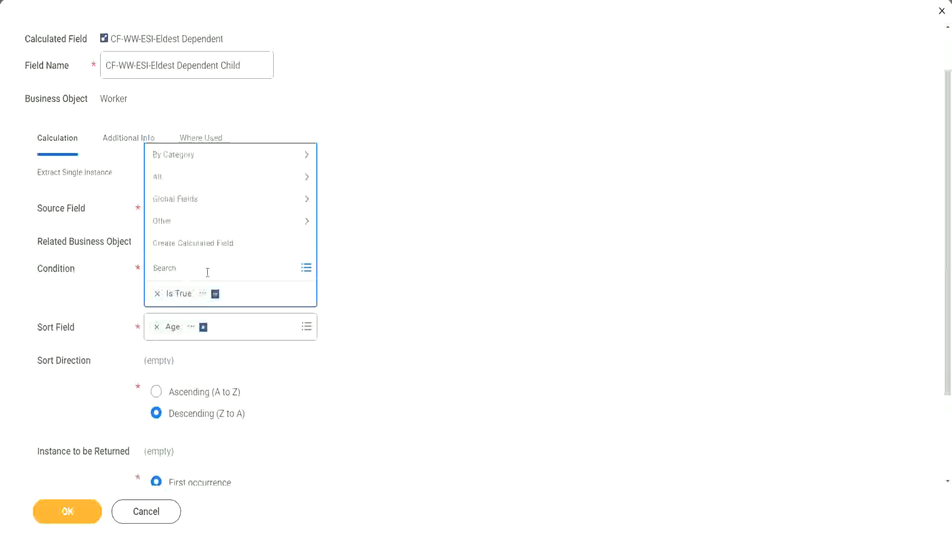